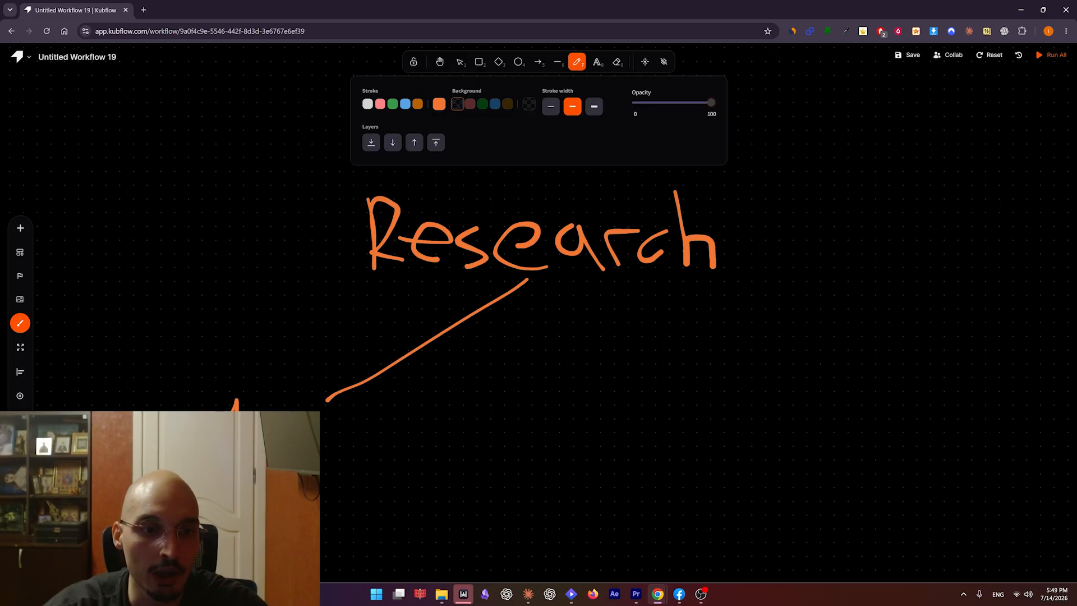
# Draw a freehand branch from Research opposite the AI branch and write Manual at its end.
pyautogui.moveTo(325, 401); pyautogui.dragTo(408, 468)
pyautogui.moveTo(554, 297); pyautogui.dragTo(657, 408)
pyautogui.moveTo(608, 470)
pyautogui.mouseDown()
pyautogui.moveTo(623, 405)
pyautogui.moveTo(651, 470)
pyautogui.moveTo(734, 467)
pyautogui.mouseUp()
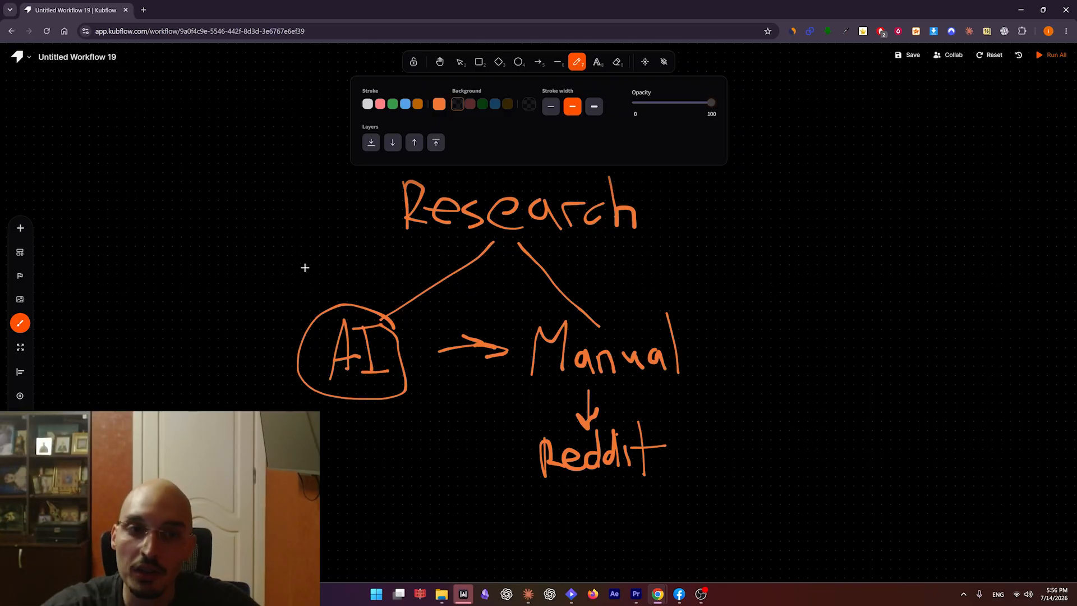
# Handwrite 90% above the circled AI branch, undoing and redrawing strokes as needed.
pyautogui.moveTo(286, 248)
pyautogui.mouseDown()
pyautogui.moveTo(289, 281)
pyautogui.moveTo(254, 308)
pyautogui.mouseUp()
pyautogui.moveTo(315, 260)
pyautogui.mouseDown()
pyautogui.moveTo(302, 271)
pyautogui.moveTo(271, 255)
pyautogui.moveTo(254, 307)
pyautogui.moveTo(308, 255)
pyautogui.mouseUp()
pyautogui.hotkey('ctrl', 'z')
pyautogui.hotkey('ctrl', 'z')
pyautogui.moveTo(351, 253); pyautogui.dragTo(349, 254)
pyautogui.moveTo(386, 244); pyautogui.dragTo(325, 295)
pyautogui.moveTo(373, 274); pyautogui.dragTo(372, 275)
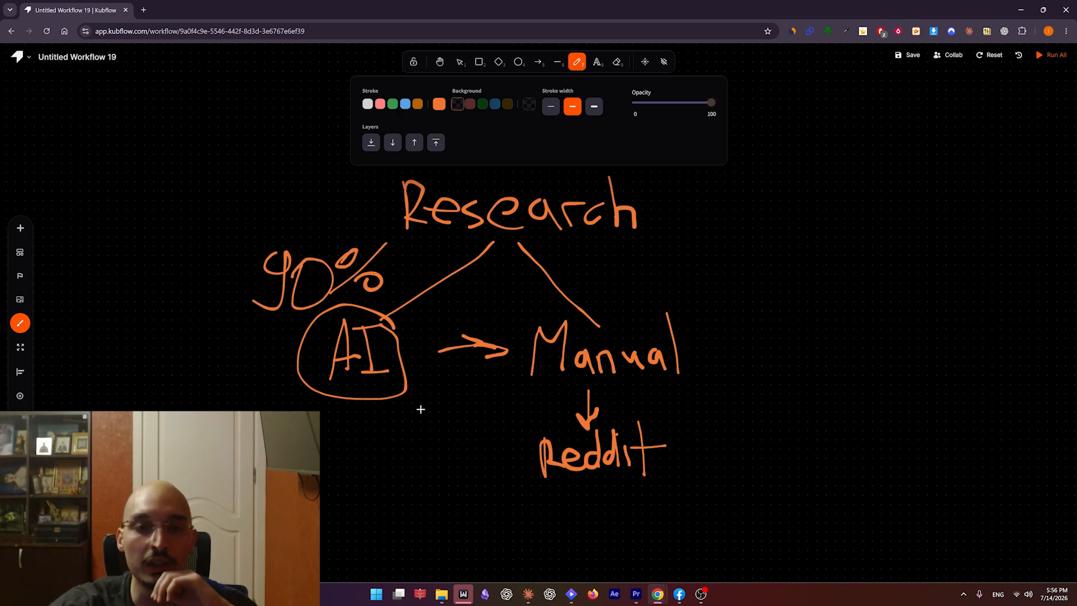
pyautogui.scroll(-1, 393, 415)
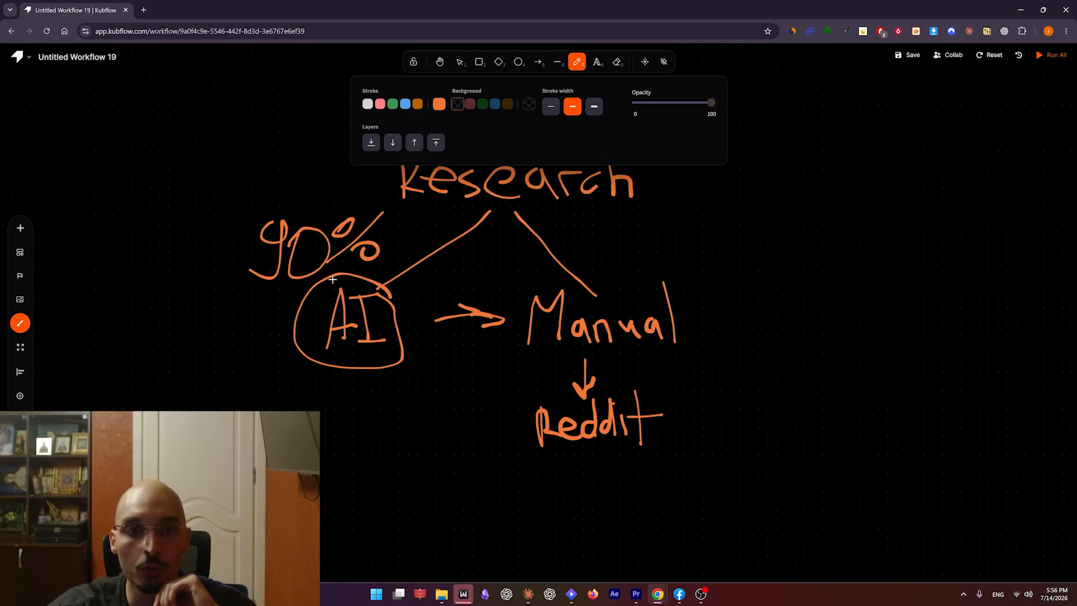
pyautogui.scroll(1, 413, 285)
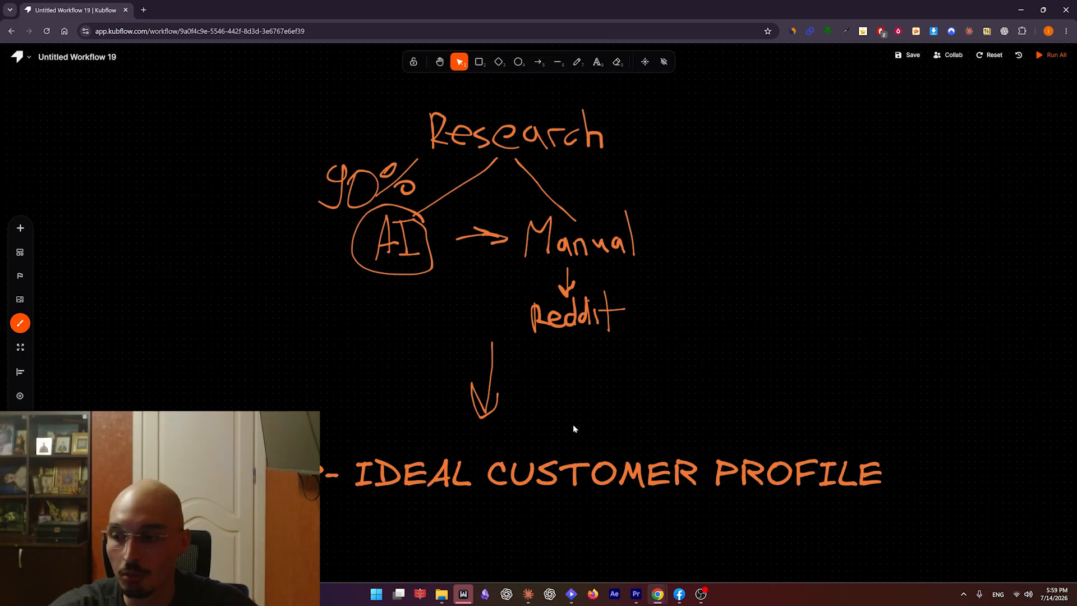
# Draw a freehand bracket along the left side of the ICP 1 to ICP 5 list and a box around ICP 1.
pyautogui.moveTo(539, 533); pyautogui.dragTo(541, 534)
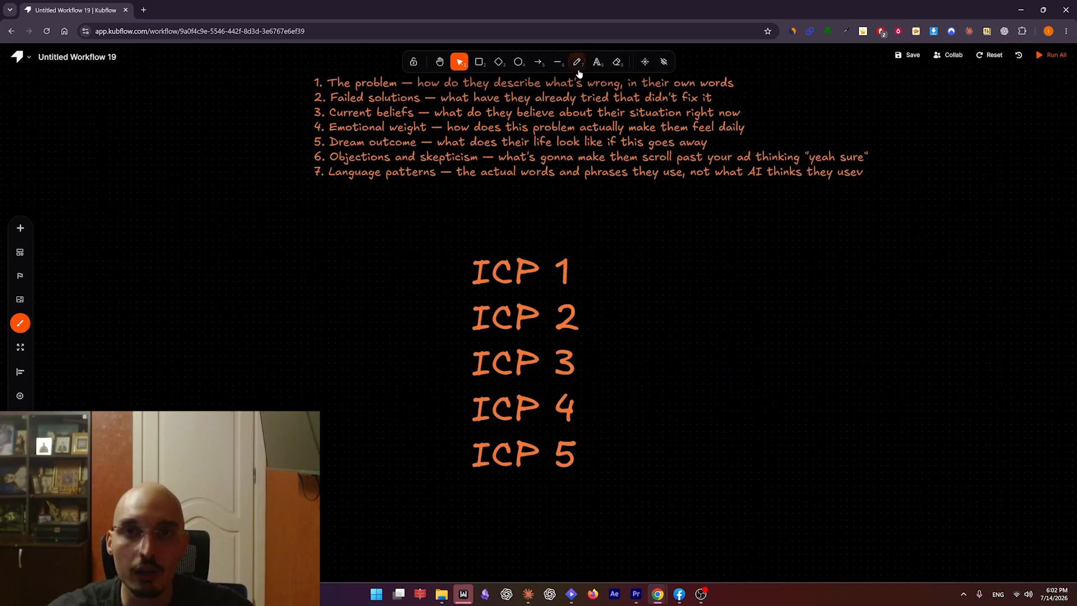
pyautogui.press('7')
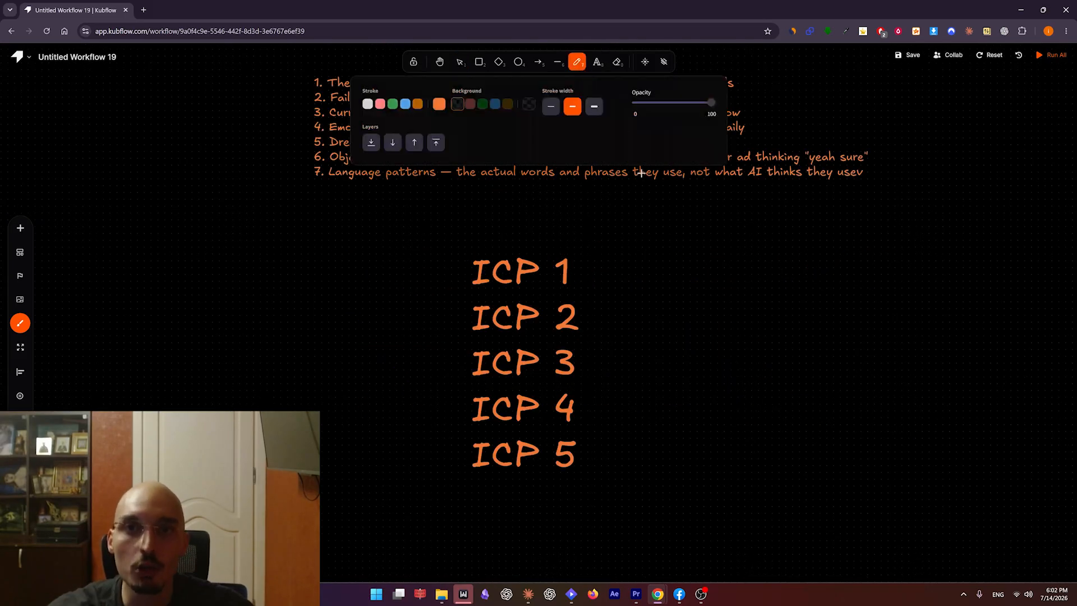
pyautogui.scroll(1, 645, 255)
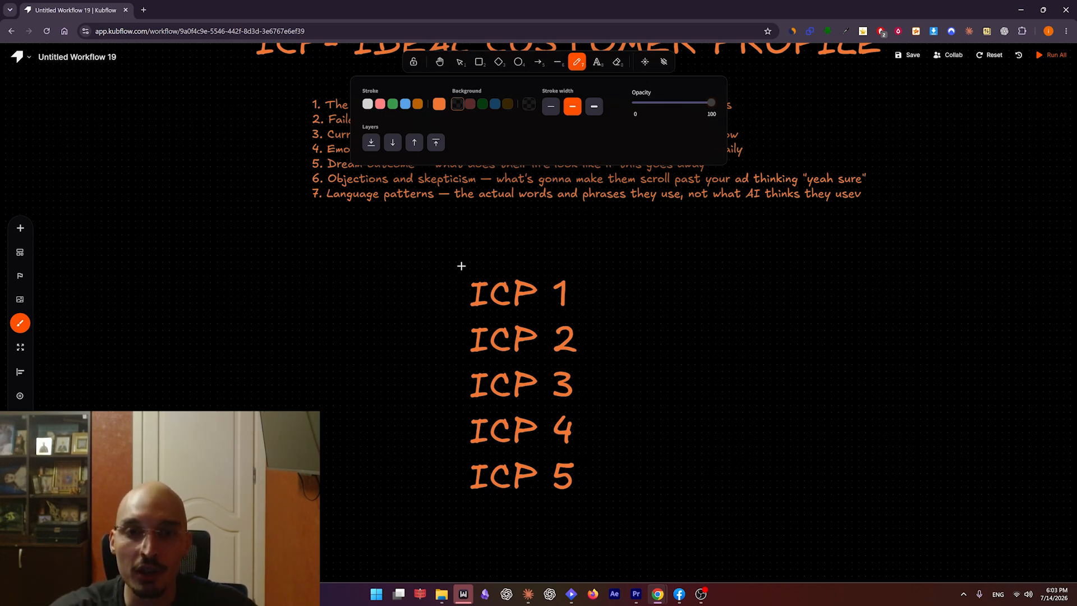
pyautogui.moveTo(466, 263)
pyautogui.mouseDown()
pyautogui.moveTo(427, 271)
pyautogui.moveTo(436, 498)
pyautogui.moveTo(472, 503)
pyautogui.mouseUp()
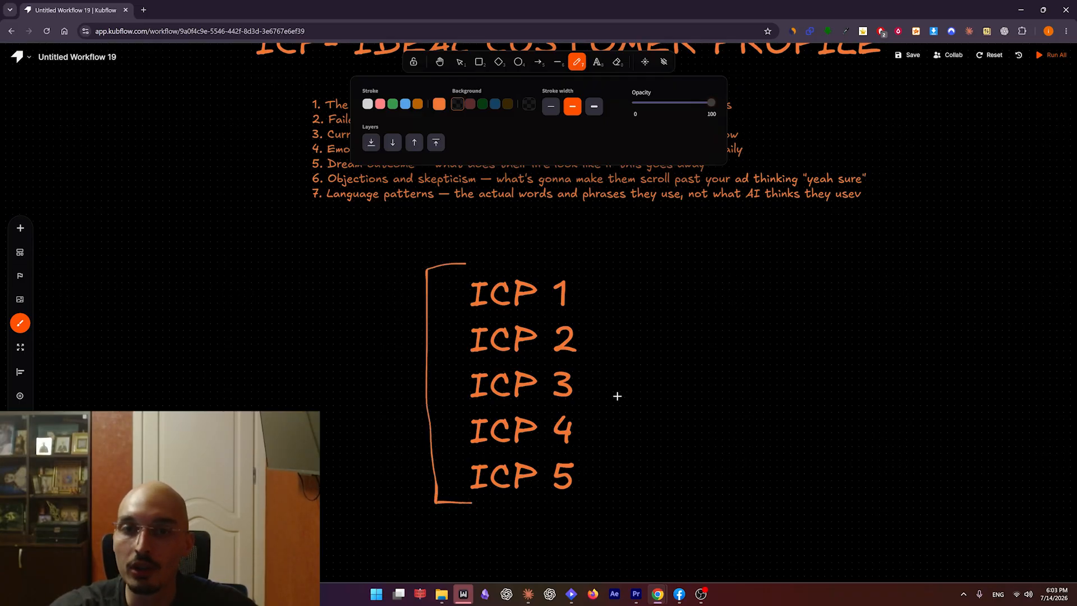
pyautogui.hscroll(1, 613, 327)
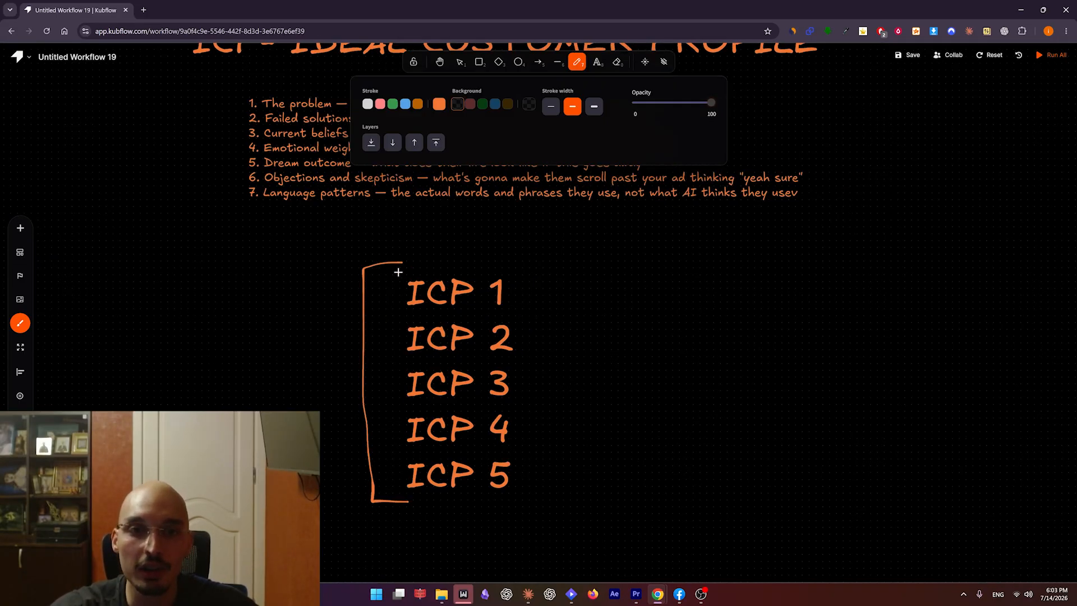
pyautogui.moveTo(398, 272)
pyautogui.mouseDown()
pyautogui.moveTo(487, 319)
pyautogui.moveTo(513, 271)
pyautogui.moveTo(402, 268)
pyautogui.mouseUp()
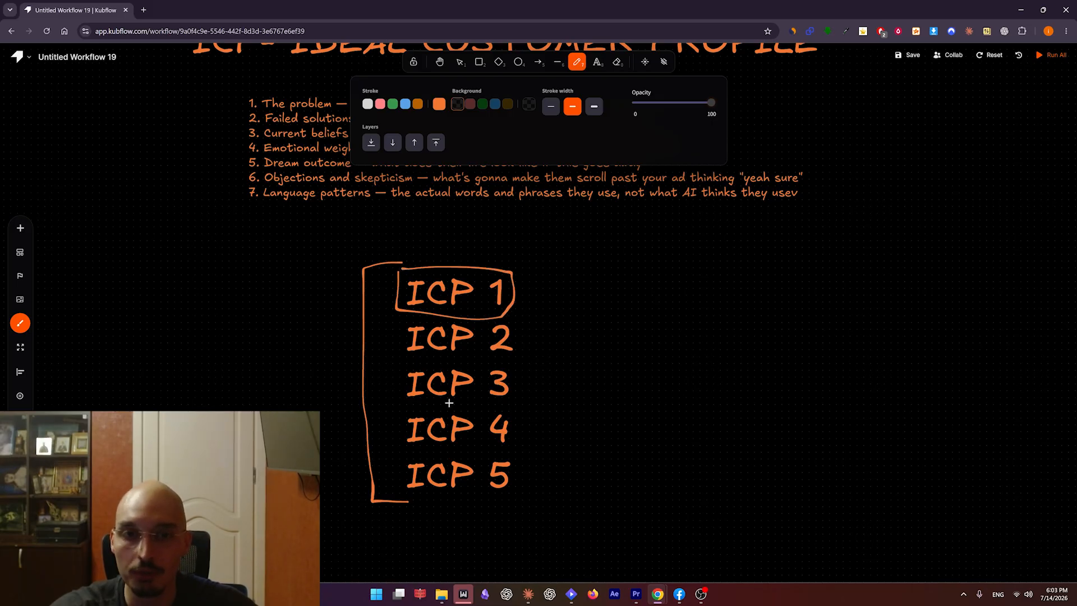
# Cross out ICP 2 to ICP 5 with a large X and draw an arrow pointing right from ICP 1.
pyautogui.moveTo(409, 326); pyautogui.dragTo(508, 463)
pyautogui.moveTo(498, 332); pyautogui.dragTo(404, 519)
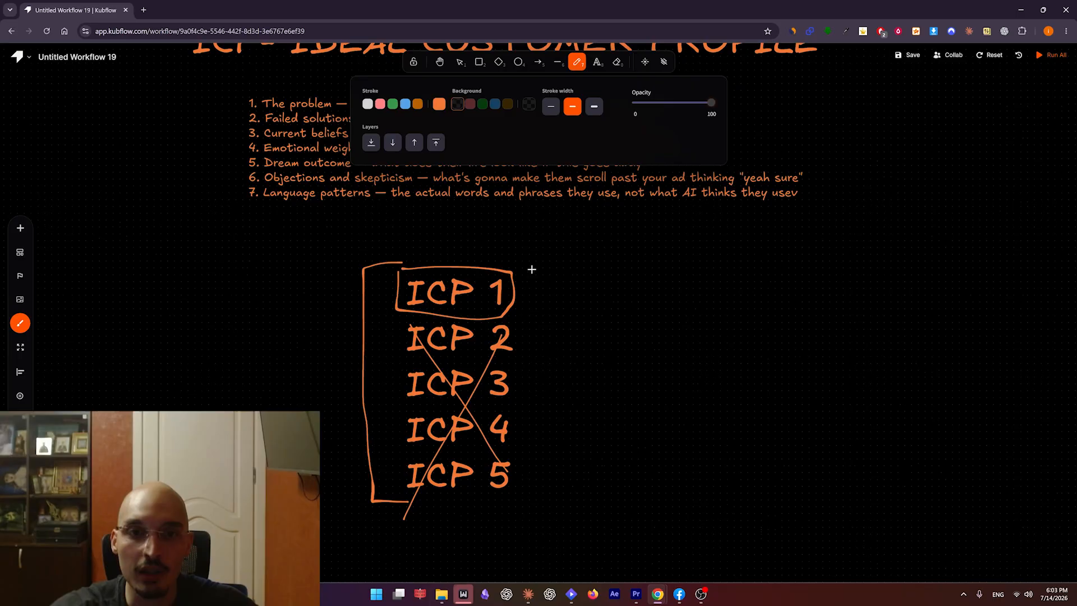
pyautogui.moveTo(535, 293)
pyautogui.mouseDown()
pyautogui.moveTo(616, 284)
pyautogui.moveTo(630, 303)
pyautogui.moveTo(608, 312)
pyautogui.mouseUp()
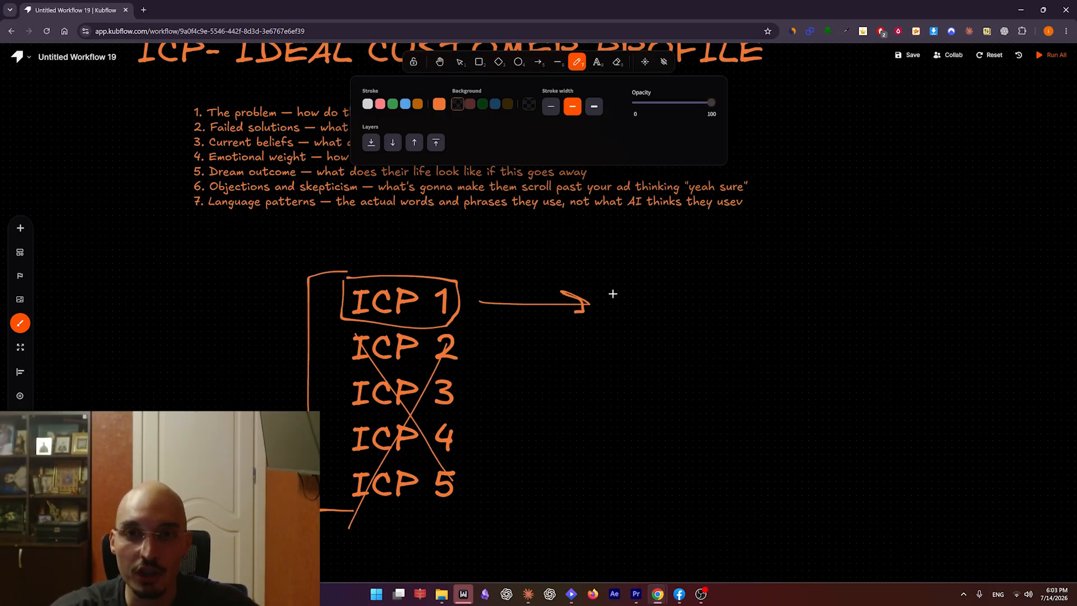
pyautogui.moveTo(589, 303); pyautogui.dragTo(550, 329)
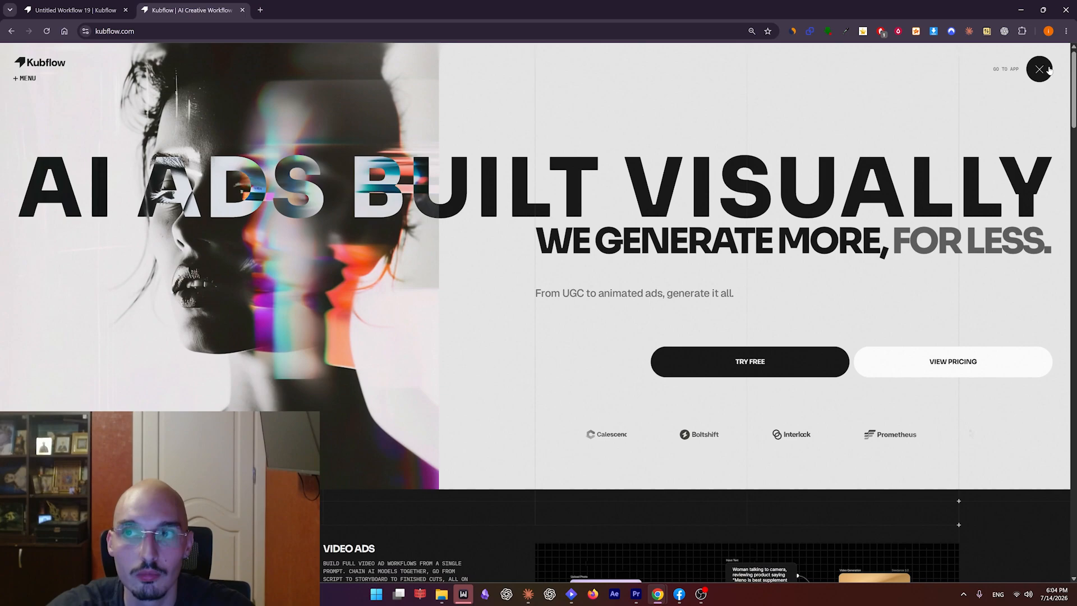
# Open the Kubflow workflows overview and create a new workflow project.
pyautogui.click(1048, 69)
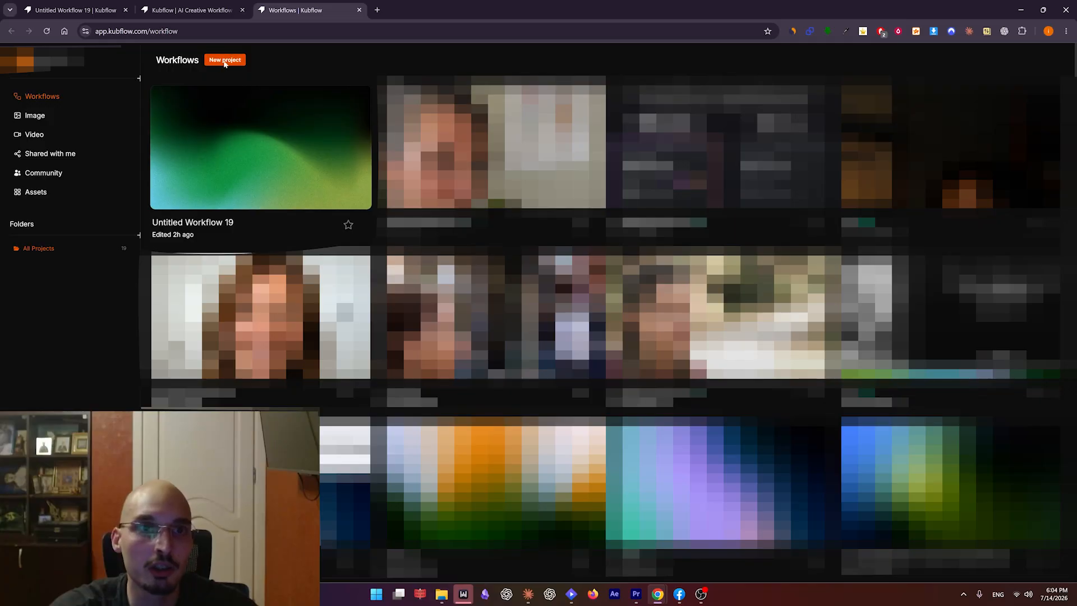
pyautogui.click(225, 60)
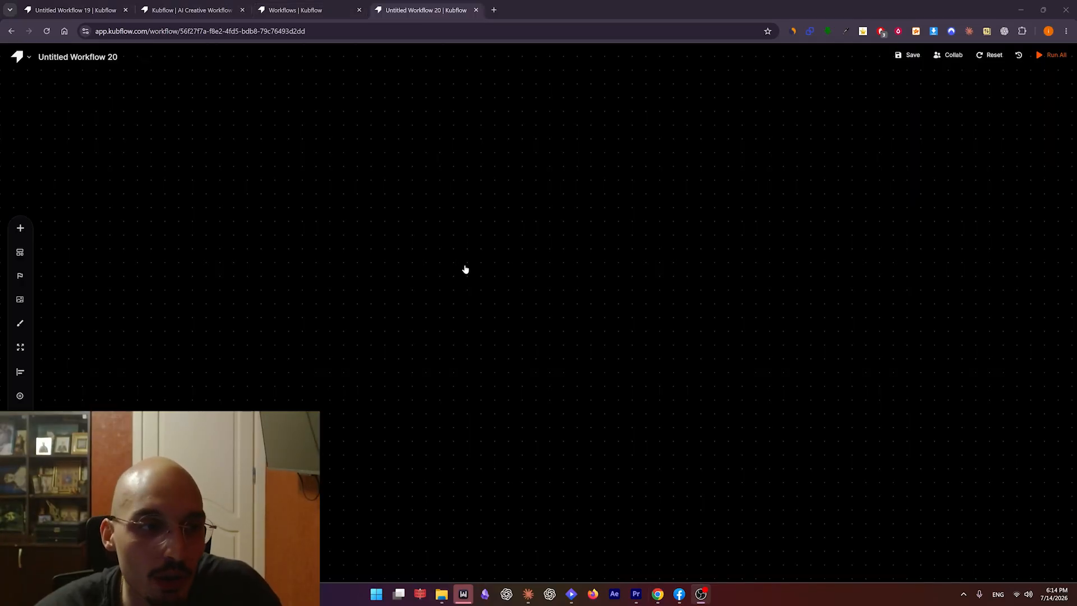
pyautogui.click(464, 269)
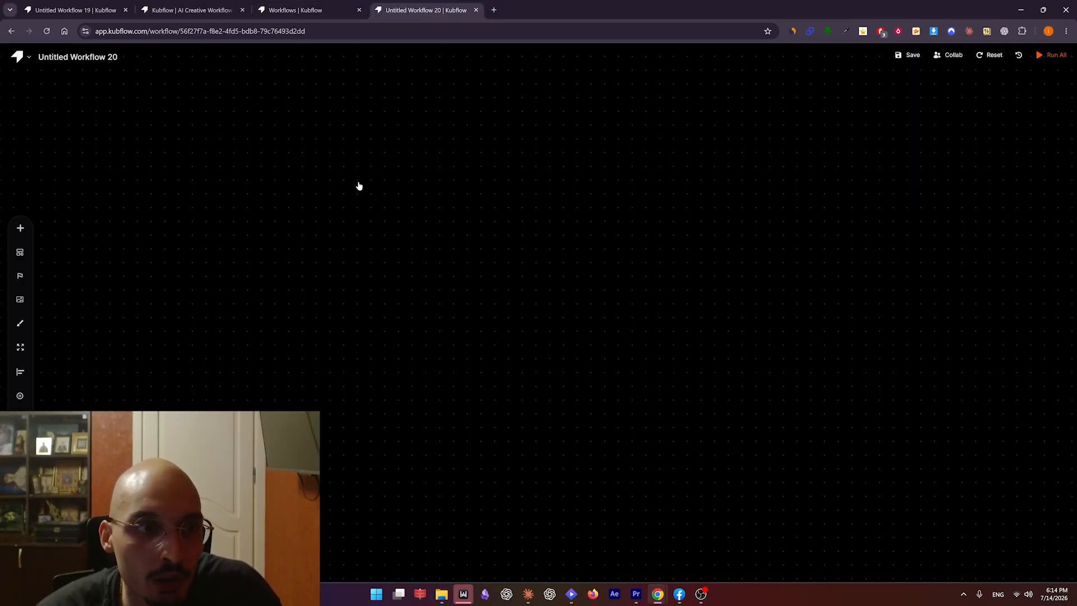
# Add a Grok Video 1.5 video generation node to the empty canvas.
pyautogui.rightClick(415, 171)
pyautogui.moveTo(503, 350)
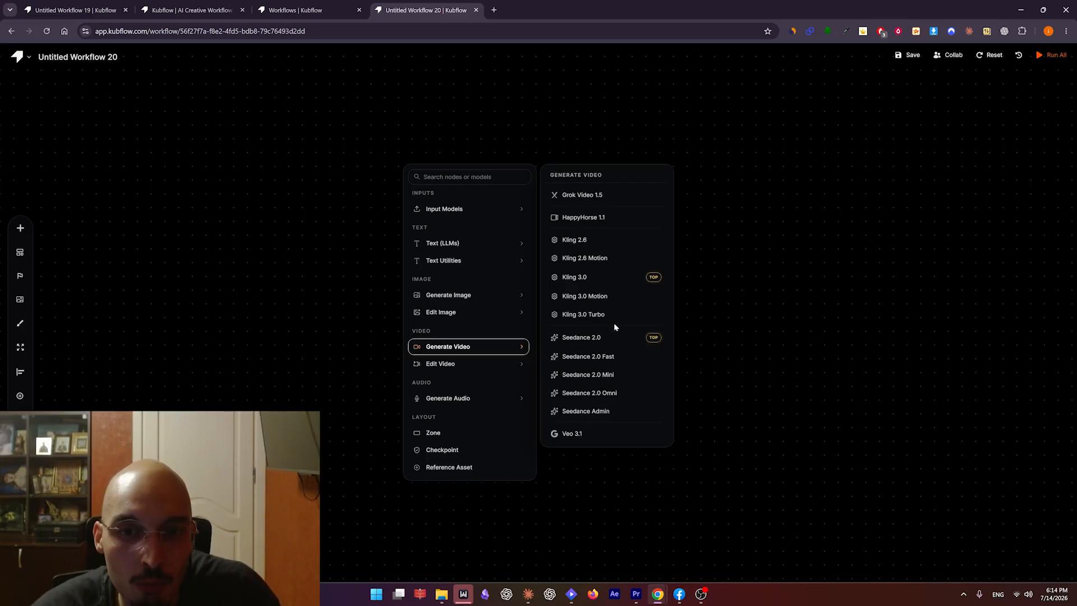
pyautogui.click(618, 199)
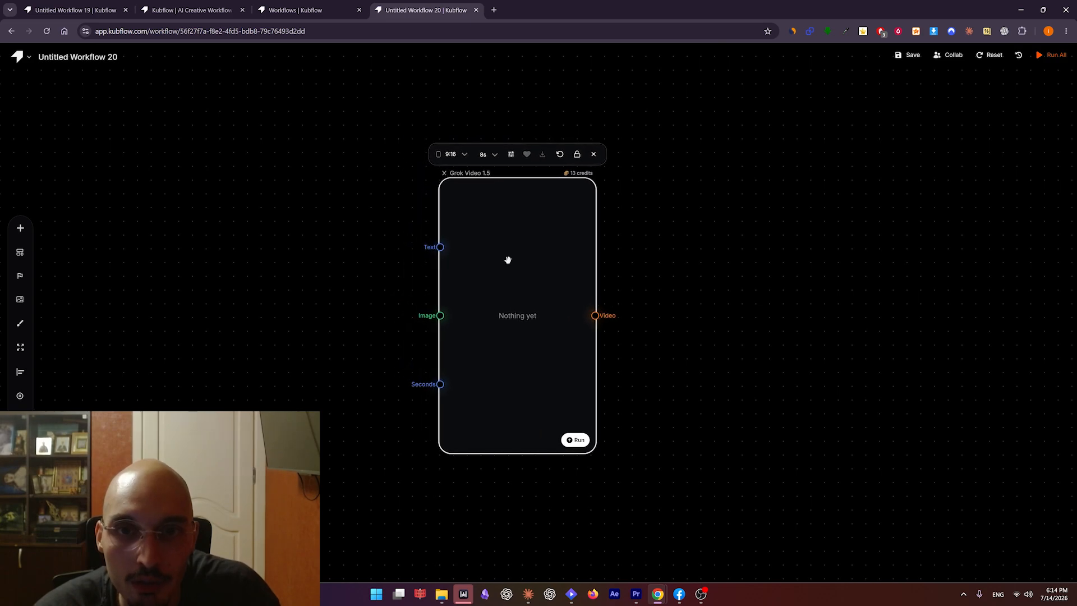
pyautogui.moveTo(561, 244); pyautogui.dragTo(574, 242)
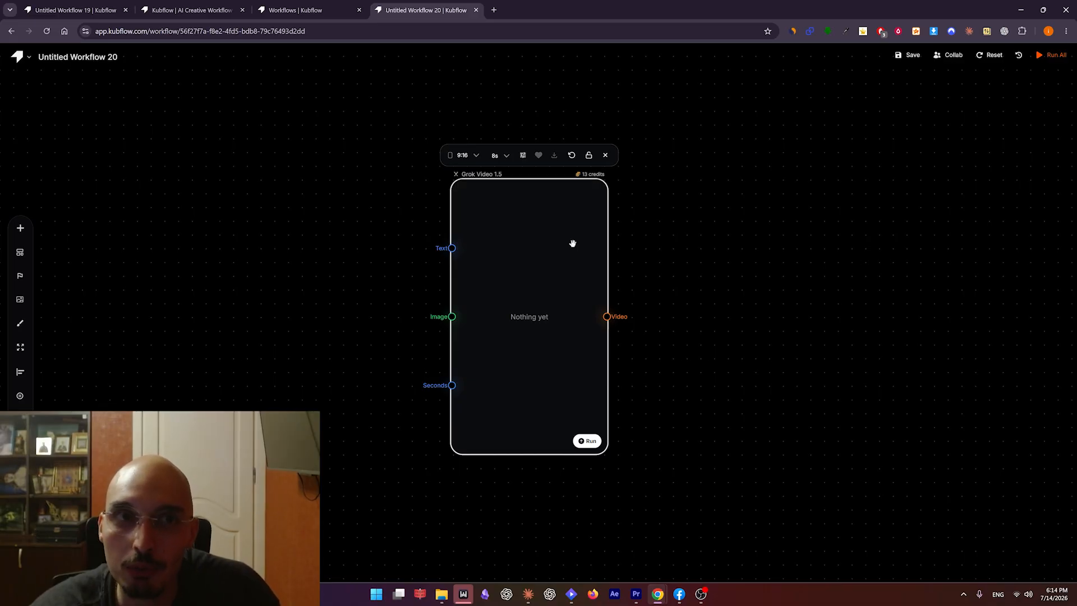
# Set the Grok Video 1.5 node's duration to 15s and its resolution to 720p.
pyautogui.click(495, 155)
pyautogui.scroll(-2, 527, 205)
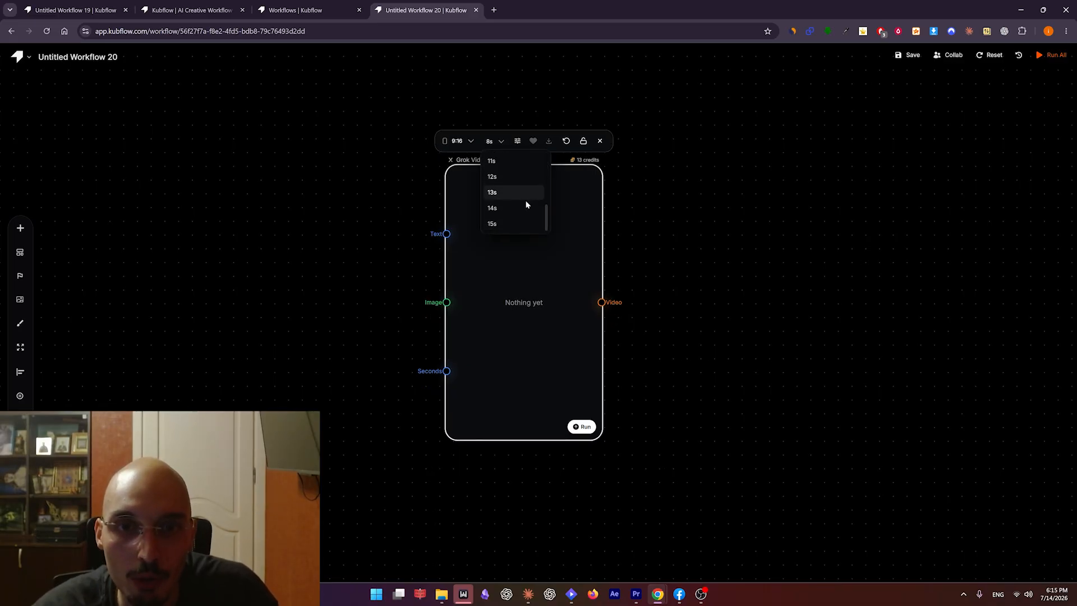
pyautogui.click(510, 225)
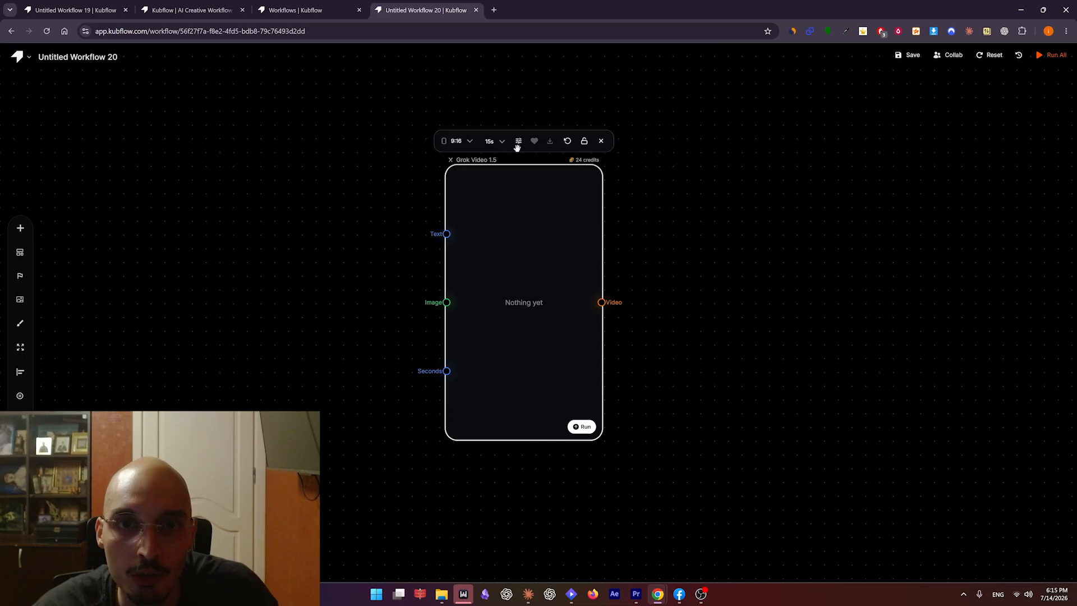
pyautogui.click(518, 141)
pyautogui.click(609, 182)
pyautogui.click(589, 218)
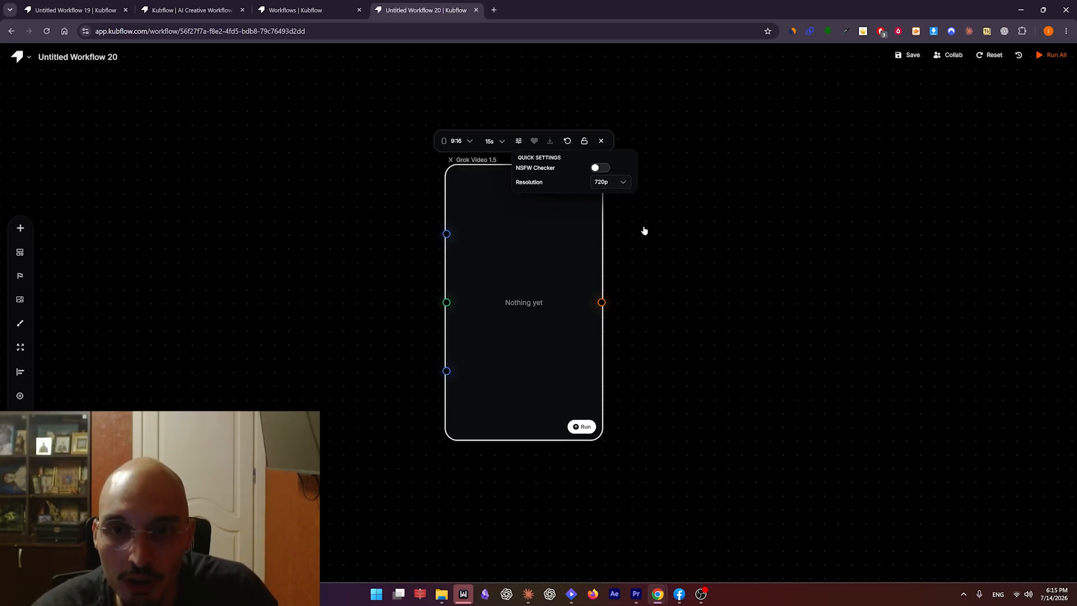
pyautogui.click(613, 242)
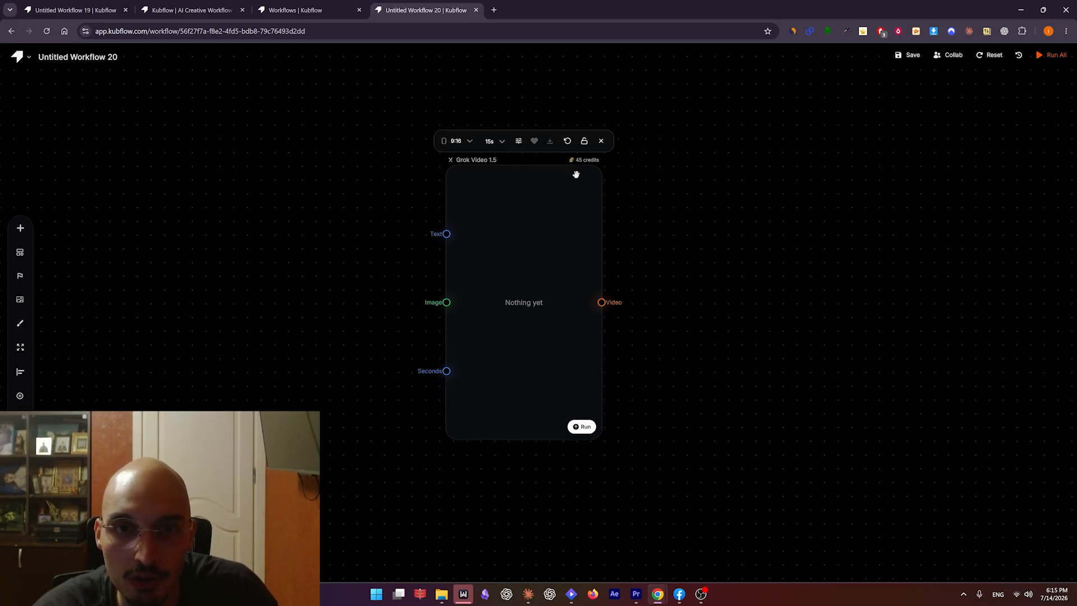
pyautogui.moveTo(569, 216)
pyautogui.mouseDown()
pyautogui.moveTo(574, 233)
pyautogui.moveTo(583, 214)
pyautogui.mouseUp()
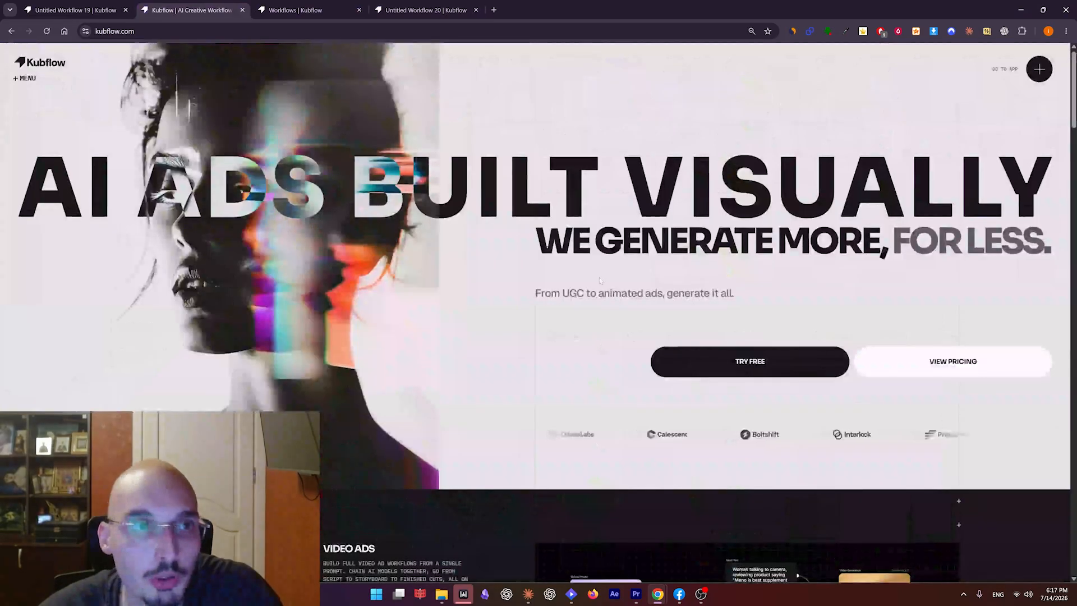
# Examine the subscription plans and their monthly prices and credits on the Kubflow home page.
pyautogui.scroll(-10, 598, 277)
pyautogui.scroll(-20, 598, 275)
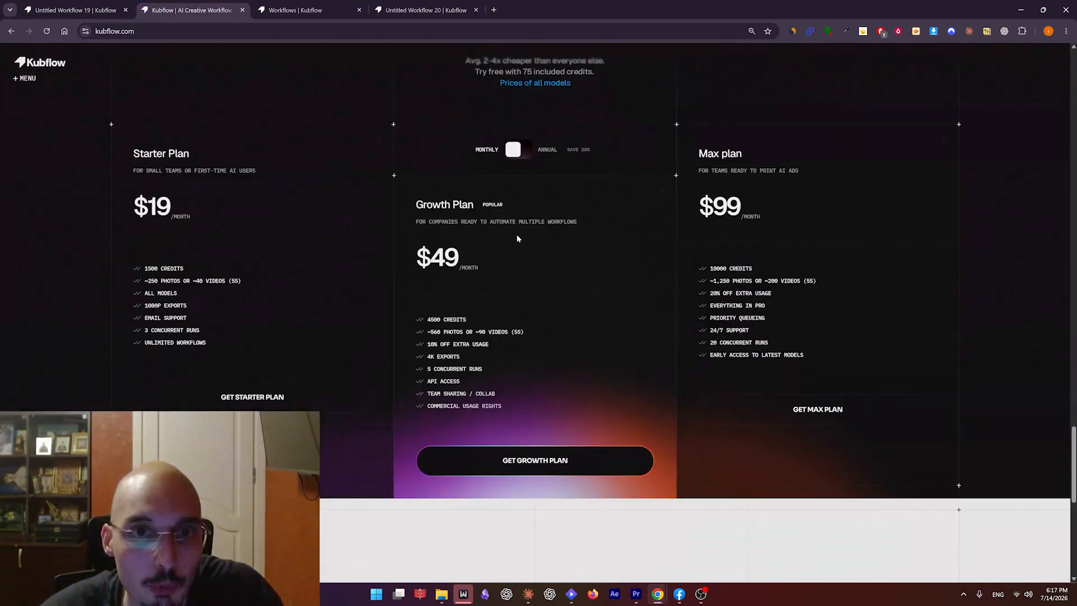
pyautogui.scroll(3, 512, 253)
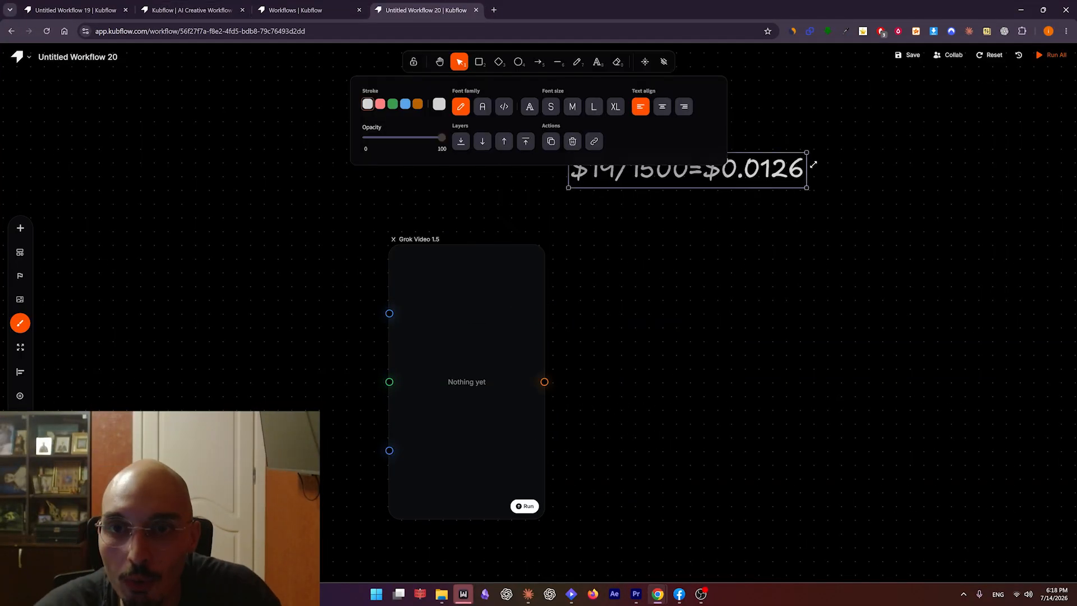
# Move the credit cost calculation text clear of the Grok Video 1.5 node, above it and to its right.
pyautogui.moveTo(770, 166)
pyautogui.mouseDown()
pyautogui.moveTo(949, 115)
pyautogui.moveTo(972, 120)
pyautogui.mouseUp()
pyautogui.moveTo(865, 118); pyautogui.dragTo(863, 145)
pyautogui.moveTo(747, 241); pyautogui.dragTo(679, 270)
pyautogui.click(459, 291)
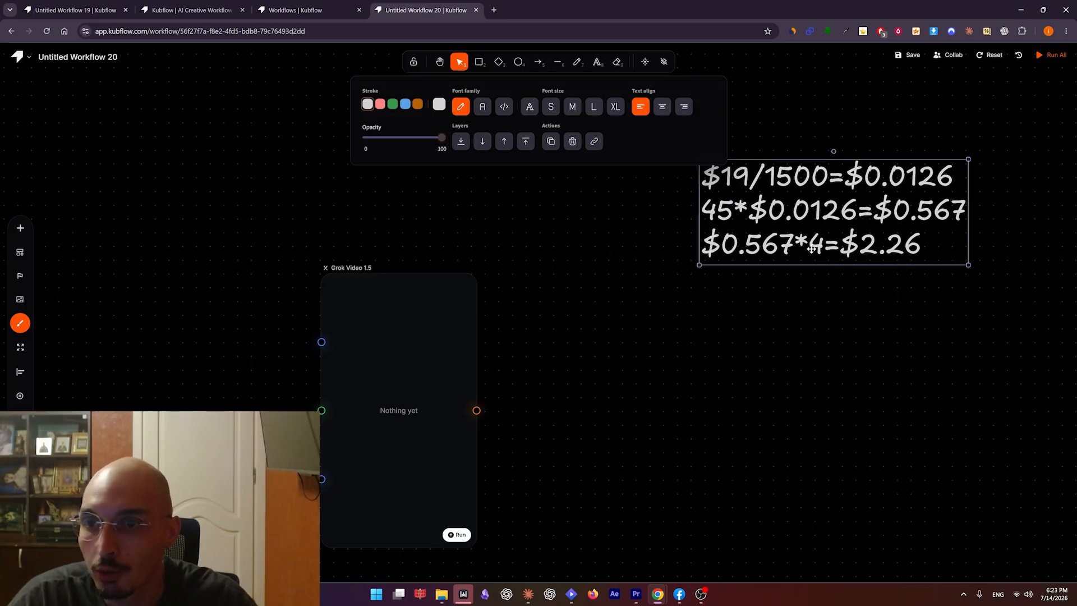
pyautogui.moveTo(887, 253); pyautogui.dragTo(933, 239)
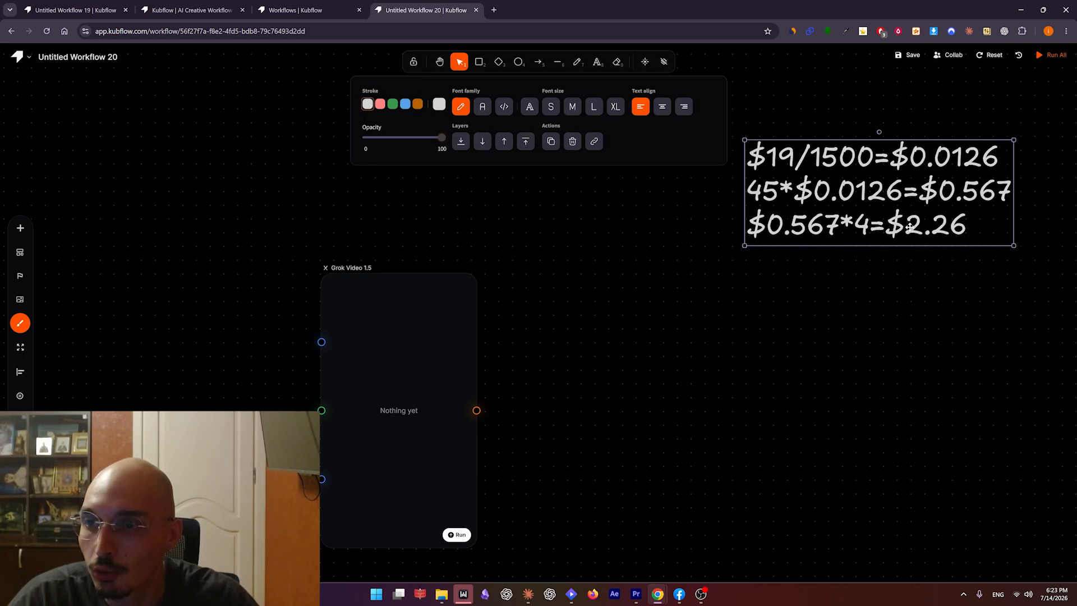
pyautogui.moveTo(943, 220); pyautogui.dragTo(925, 145)
pyautogui.click(930, 207)
pyautogui.moveTo(499, 548); pyautogui.dragTo(654, 517)
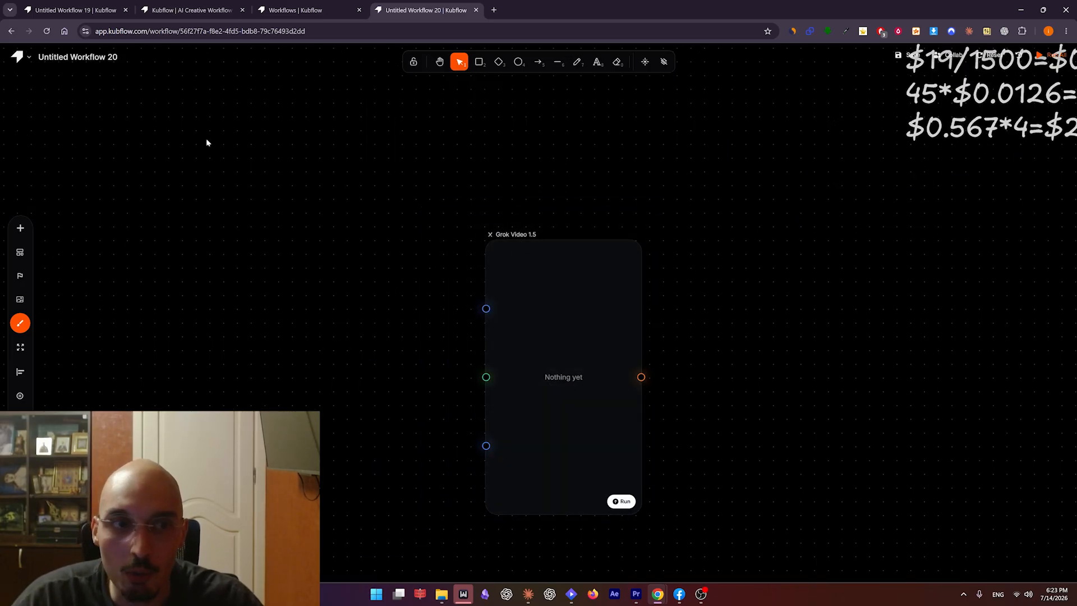
# Add an Input Text node to the left of the Grok Video 1.5 node.
pyautogui.click(21, 228)
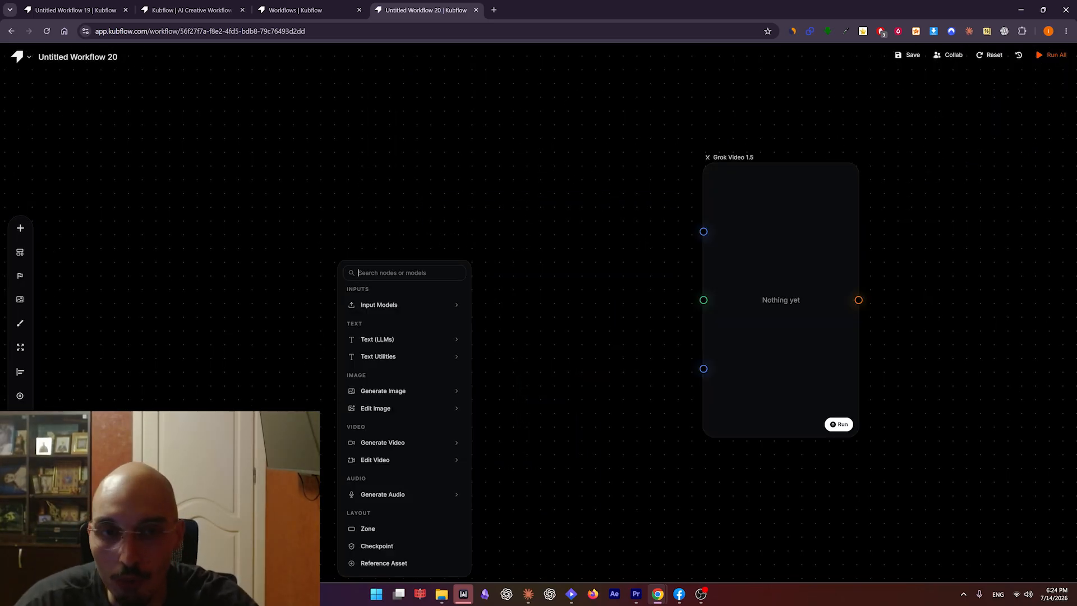
pyautogui.write('input')
pyautogui.press('Return')
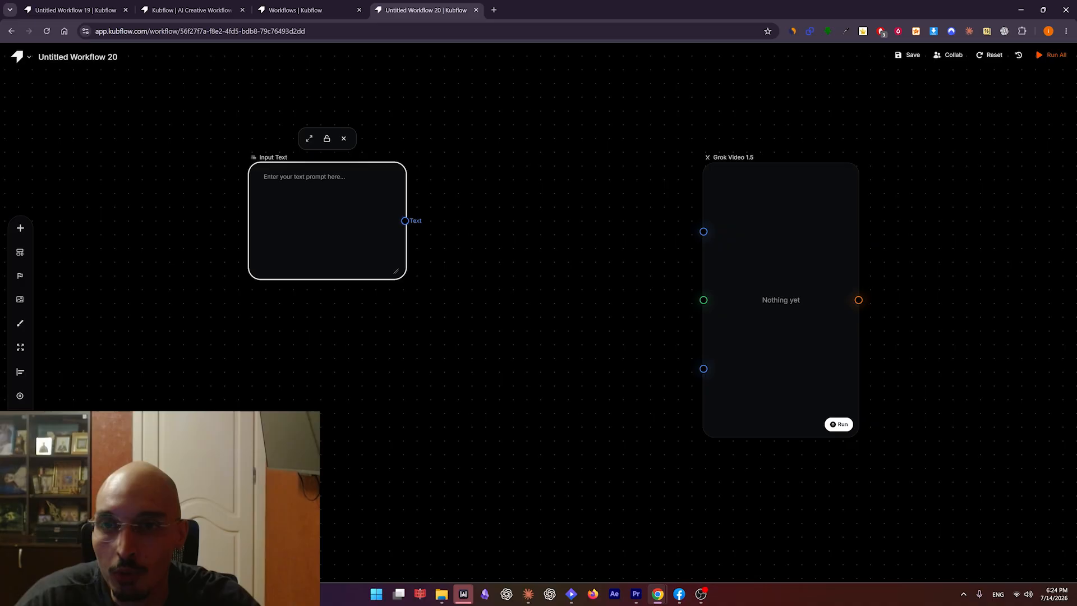
# Add a GPT Image 2 node between the Input Text and Grok Video 1.5 nodes, moving Input Text further left.
pyautogui.press('Tab')
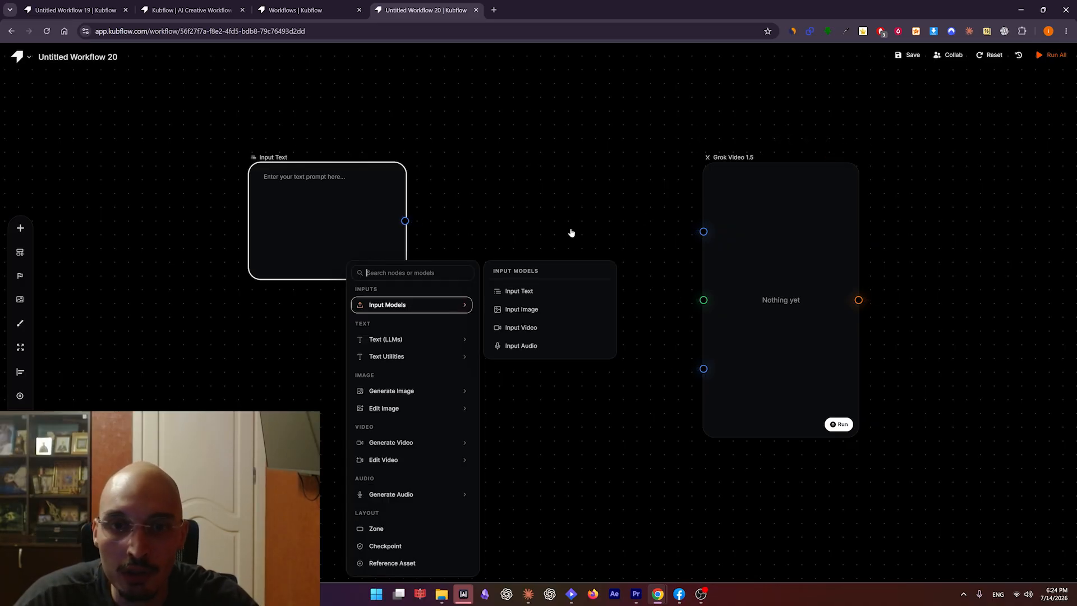
pyautogui.write('gpt i')
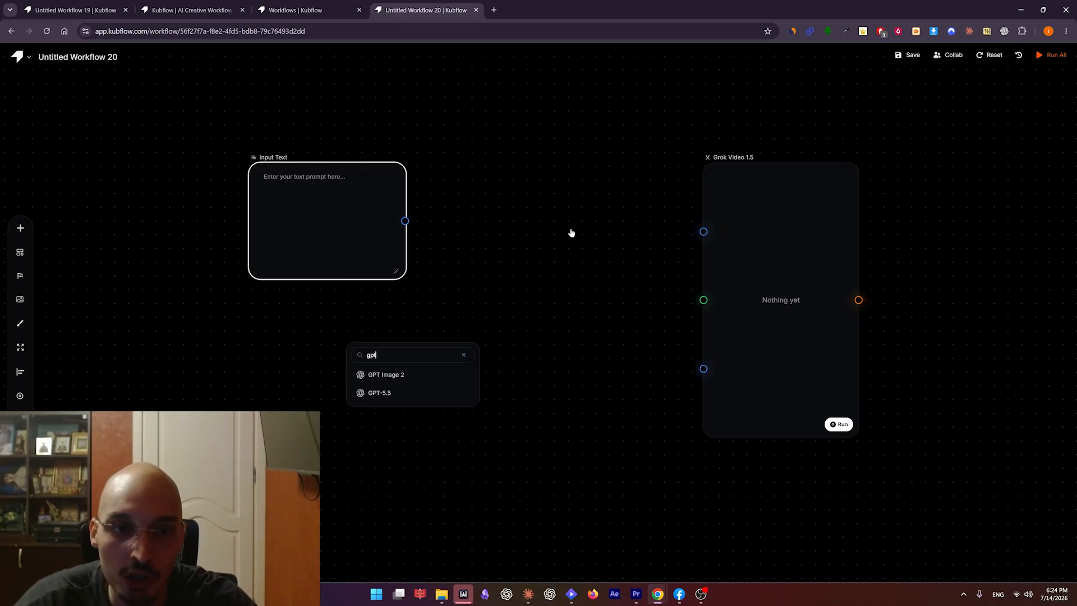
pyautogui.click(407, 372)
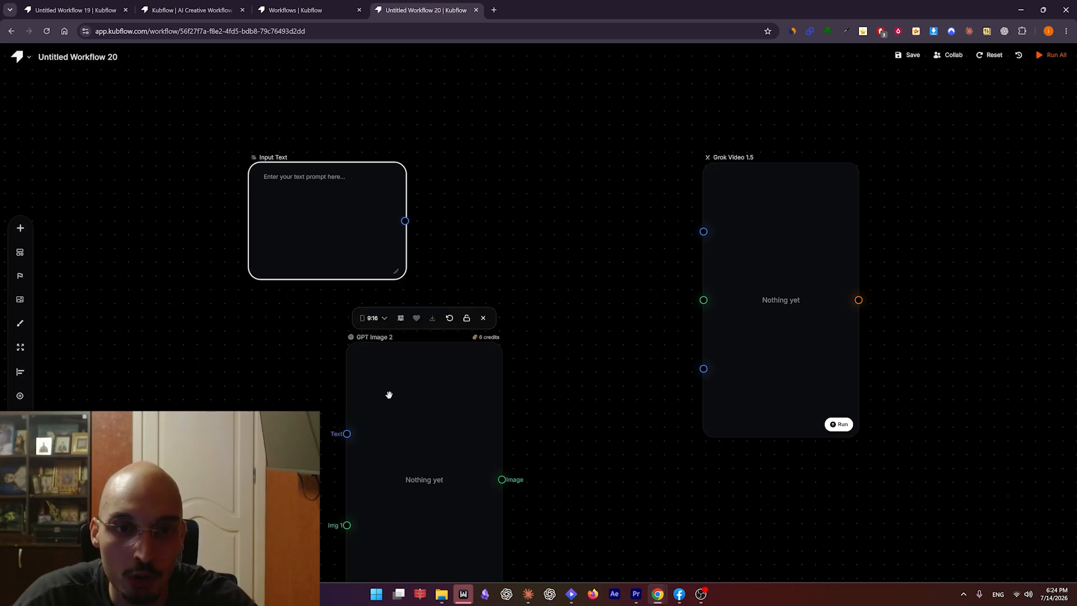
pyautogui.moveTo(280, 158); pyautogui.dragTo(230, 187)
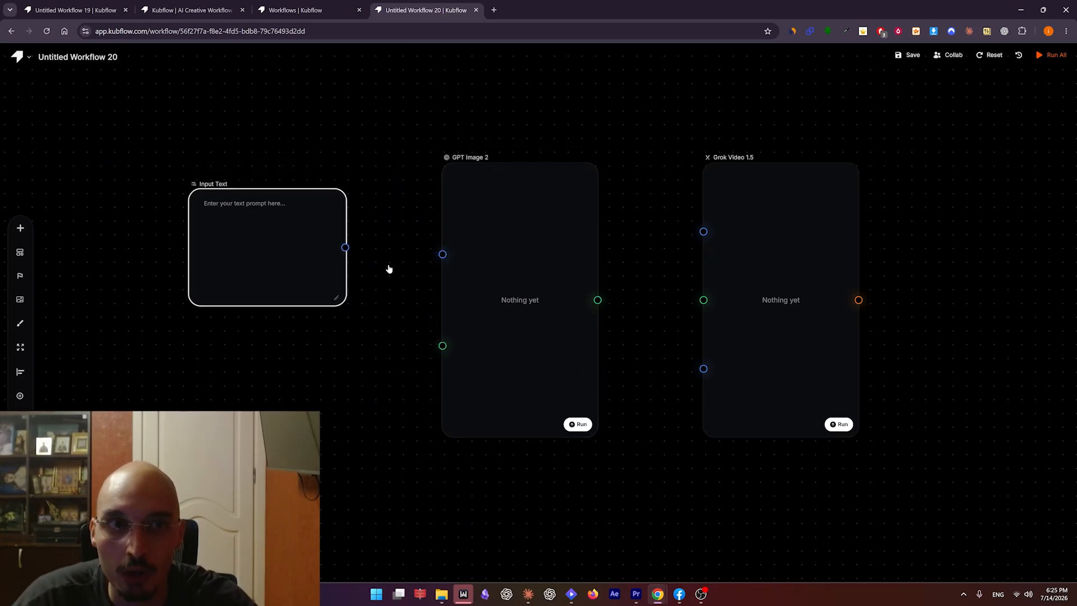
# Connect the Input Text node to the text input of GPT Image 2 and move Input Text closer to it.
pyautogui.moveTo(467, 265); pyautogui.dragTo(369, 258)
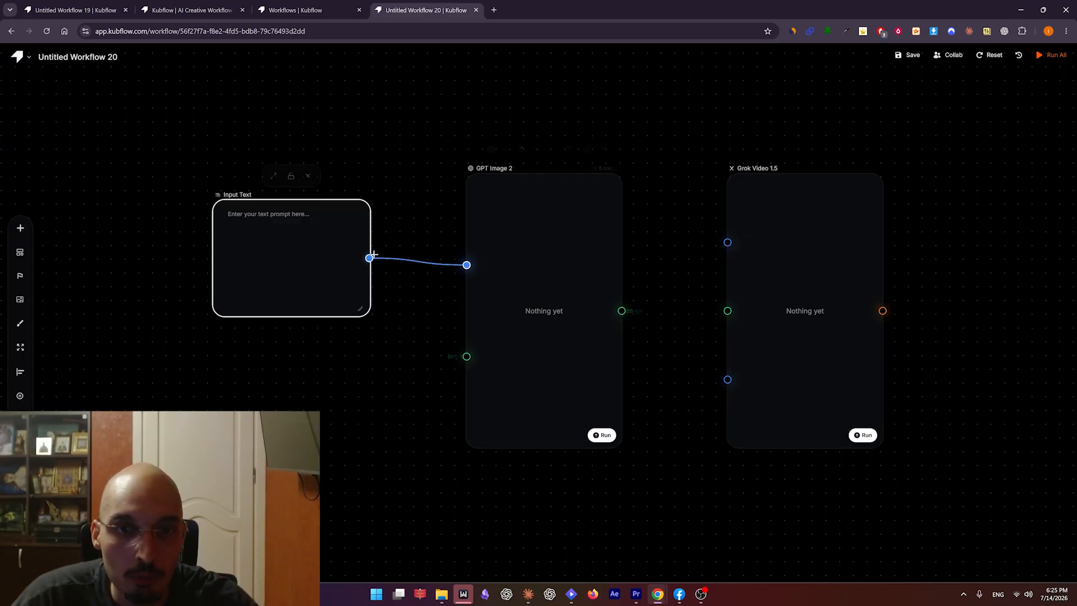
pyautogui.moveTo(251, 195); pyautogui.dragTo(310, 169)
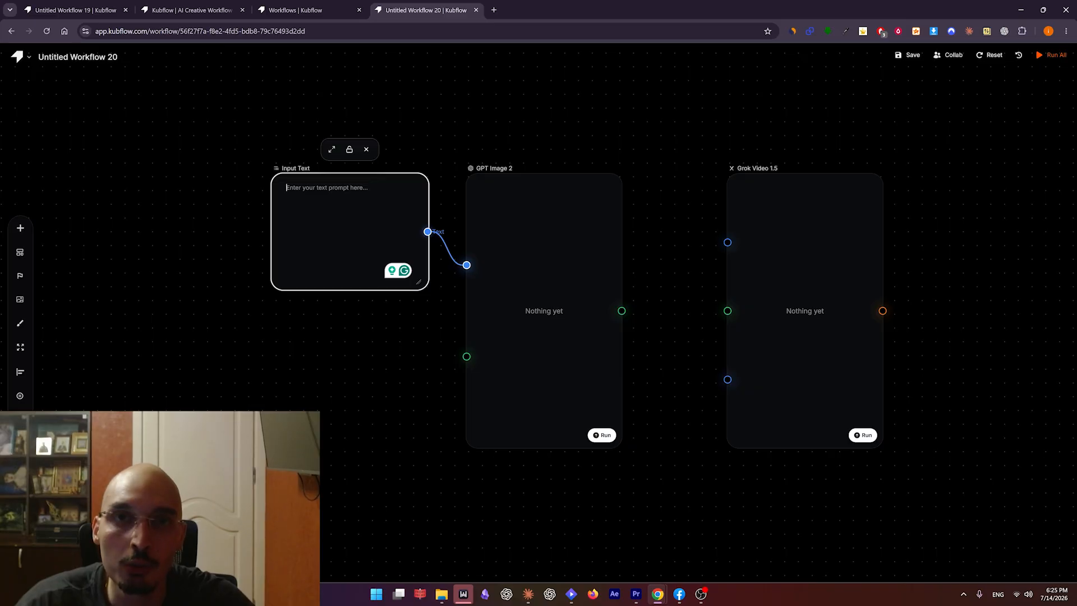
pyautogui.click(534, 259)
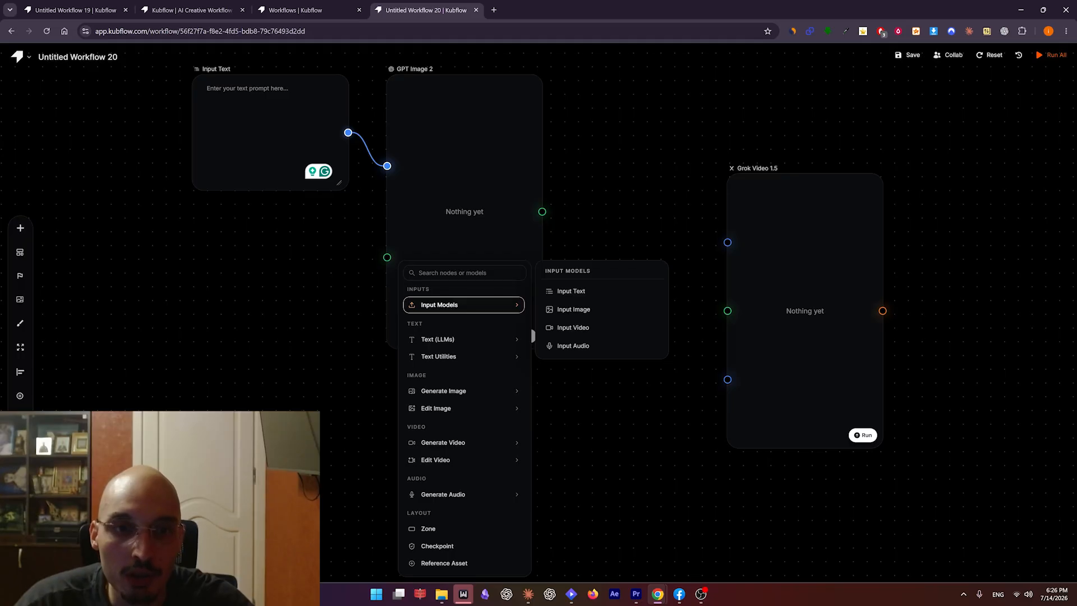
# Add an Input Image node below the GPT Image 2 node.
pyautogui.write('input')
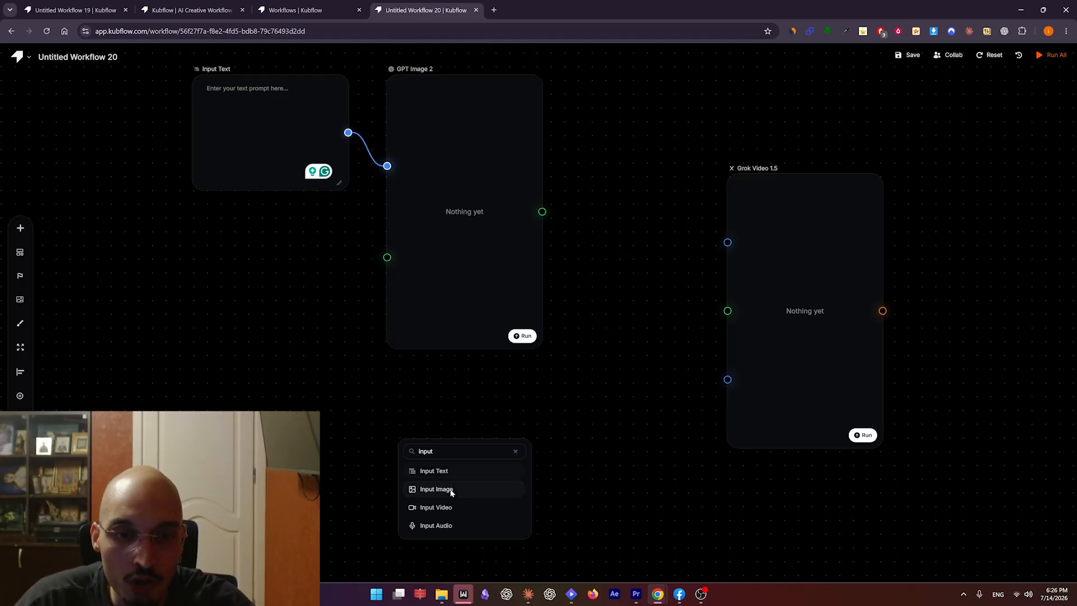
pyautogui.click(447, 489)
pyautogui.moveTo(455, 463); pyautogui.dragTo(456, 403)
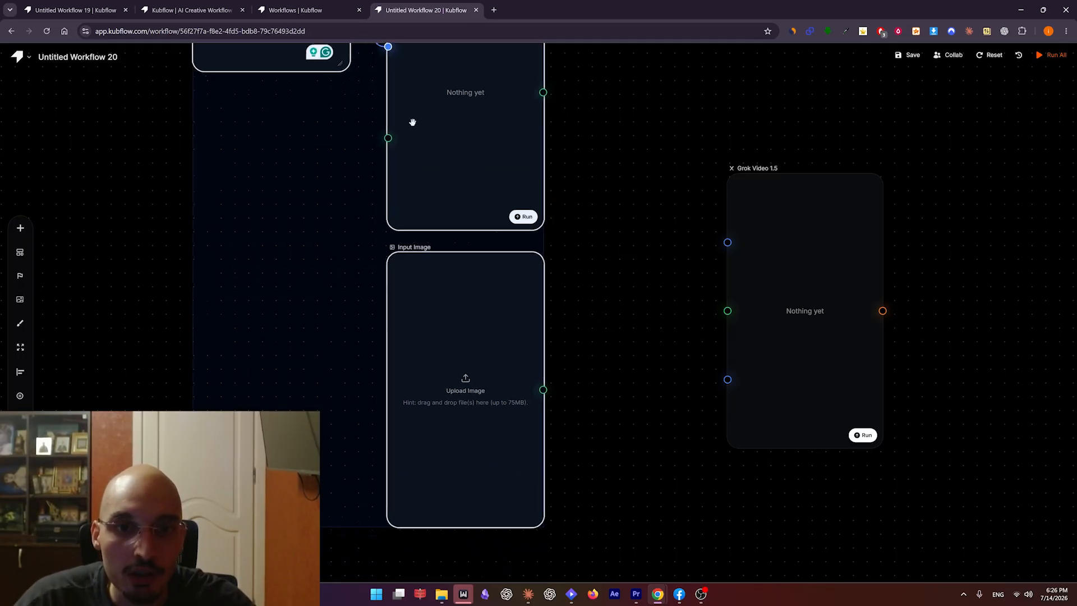
pyautogui.moveTo(411, 120); pyautogui.dragTo(419, 96)
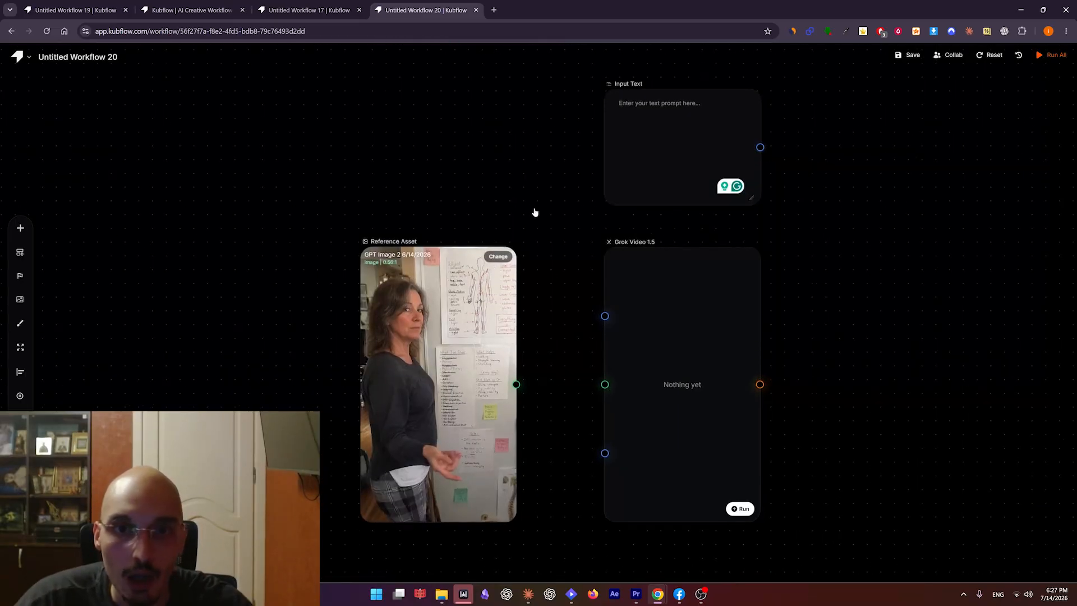
# Connect the Reference Asset to the image input and the Input Text node to the text input of Grok Video 1.5.
pyautogui.scroll(-2, 535, 213)
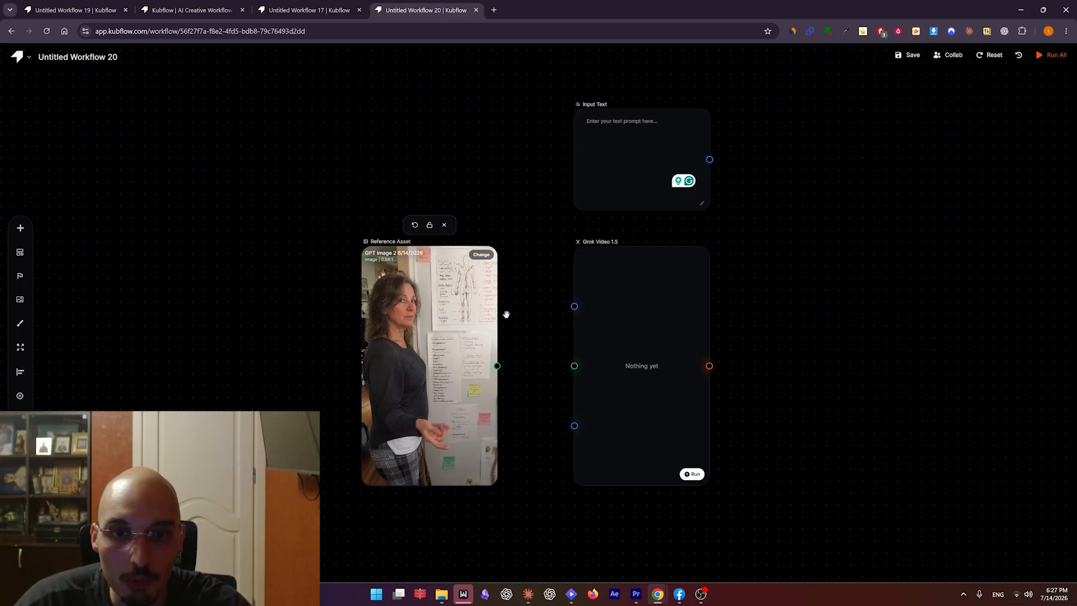
pyautogui.moveTo(497, 365); pyautogui.dragTo(574, 365)
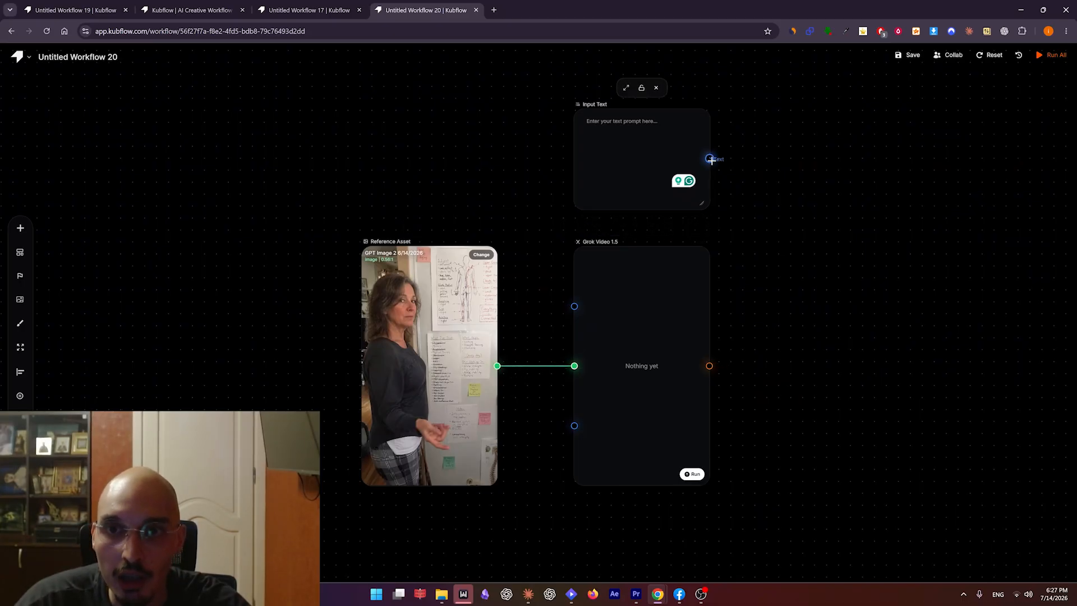
pyautogui.moveTo(710, 159); pyautogui.dragTo(574, 306)
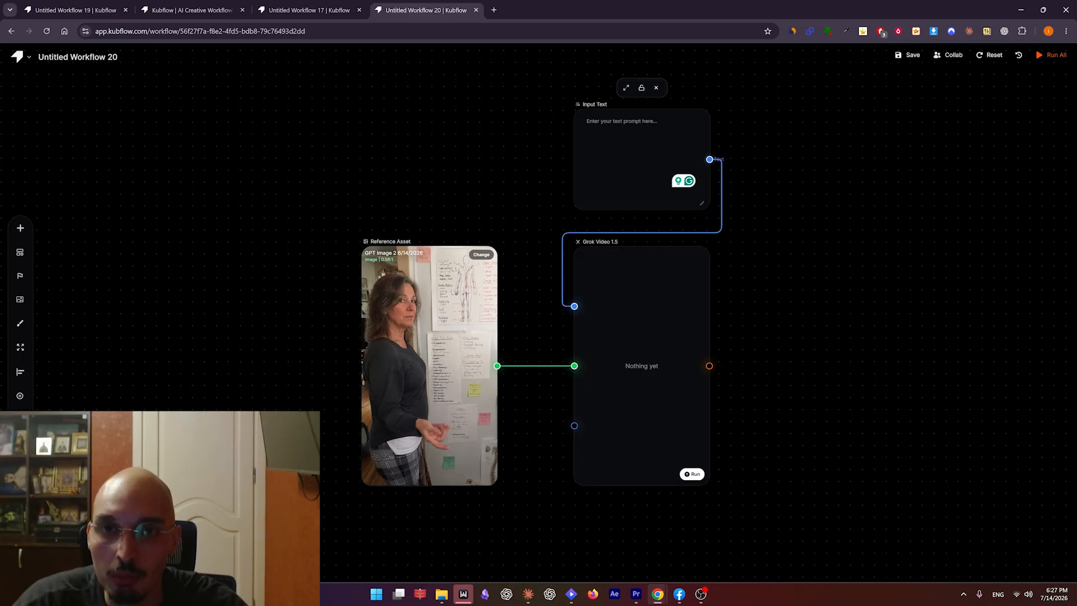
# Paste the video prompt with the "She says:" plantar fasciitis script into the Input Text node and check its spoken lines.
pyautogui.hotkey('ctrl', 'v')
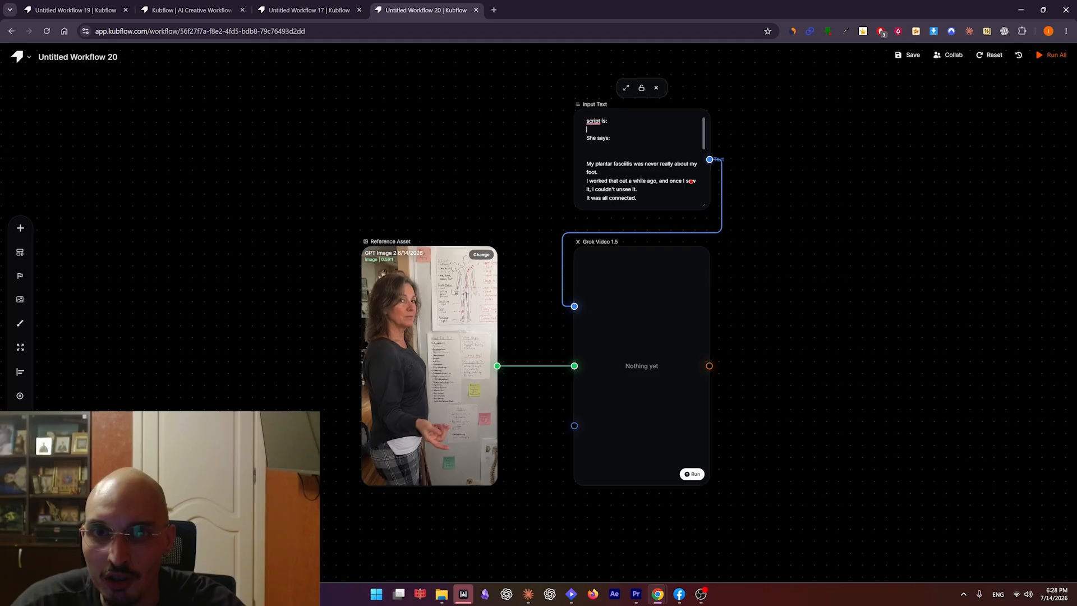
pyautogui.scroll(-1, 643, 169)
pyautogui.scroll(1, 643, 168)
pyautogui.moveTo(639, 199); pyautogui.dragTo(578, 159)
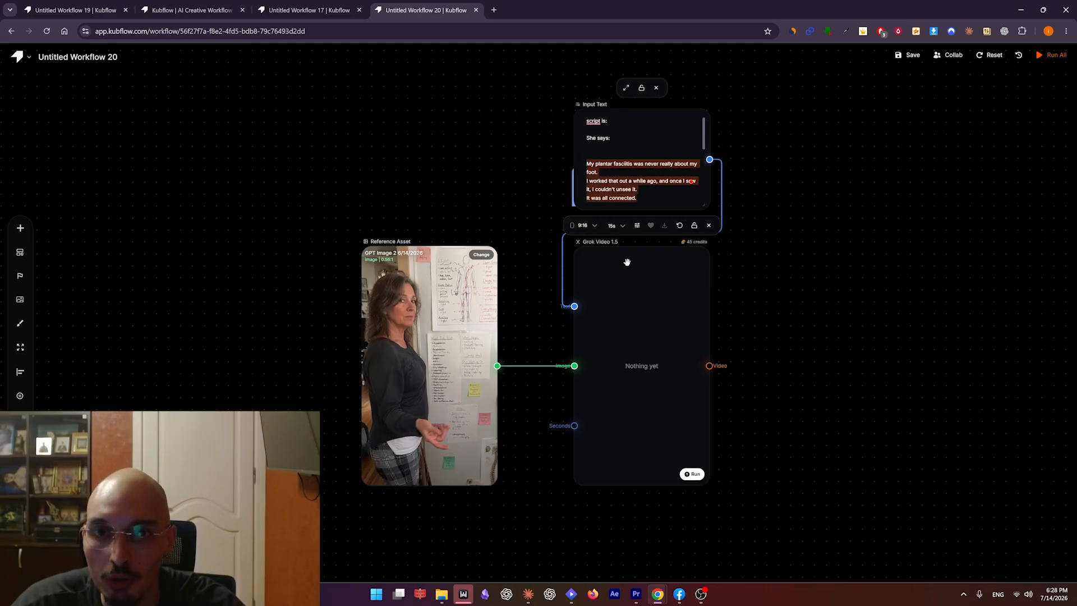
pyautogui.click(641, 200)
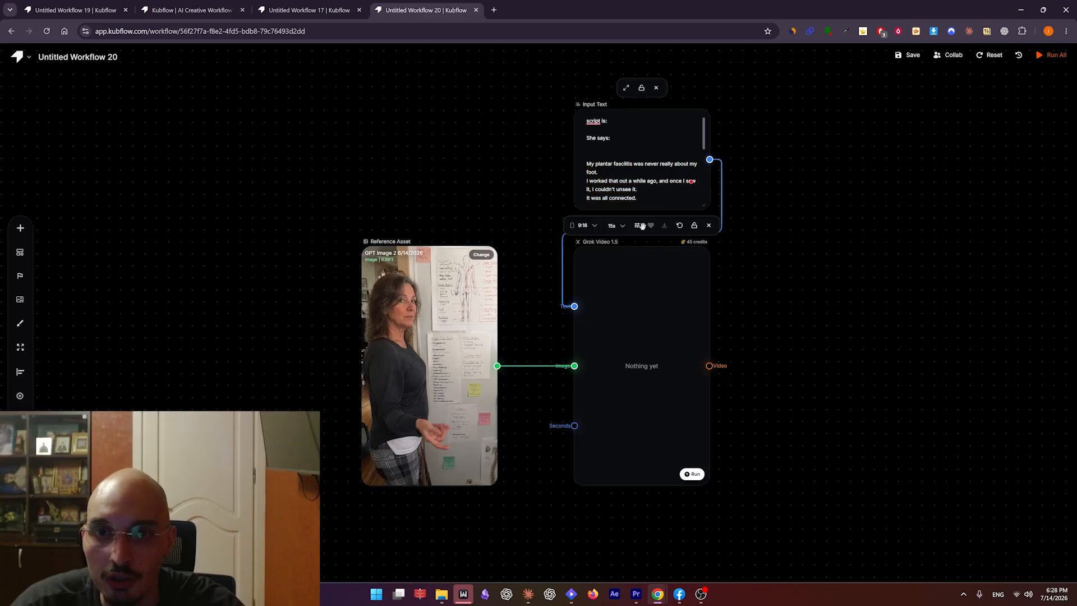
# Examine the locked-camera instructions and the negative prompt in the Input Text node.
pyautogui.scroll(-1, 642, 180)
pyautogui.scroll(-1, 691, 182)
pyautogui.tripleClick(692, 181)
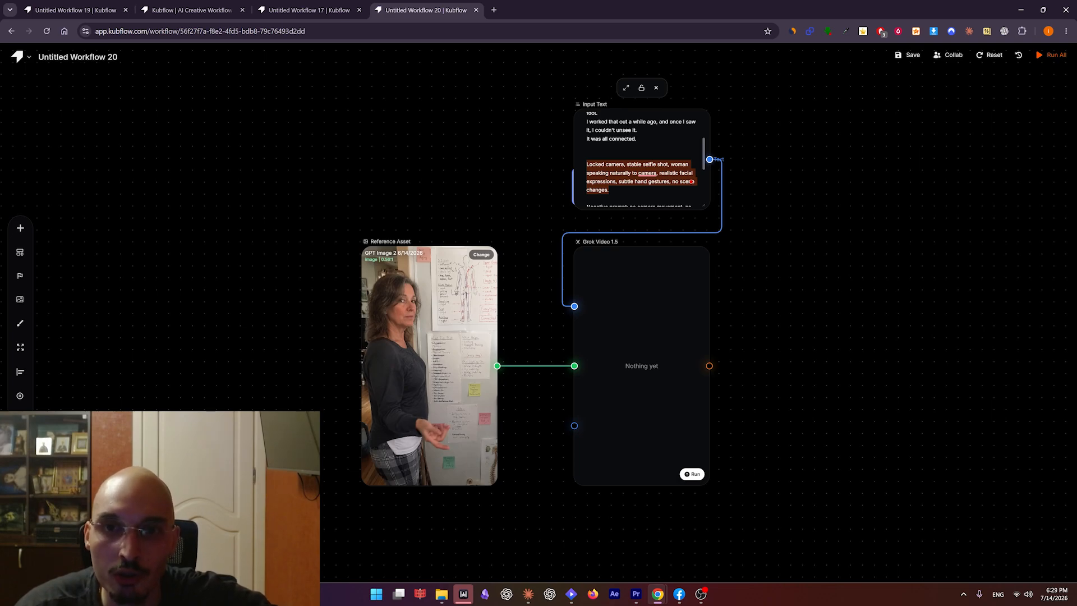
pyautogui.click(609, 190)
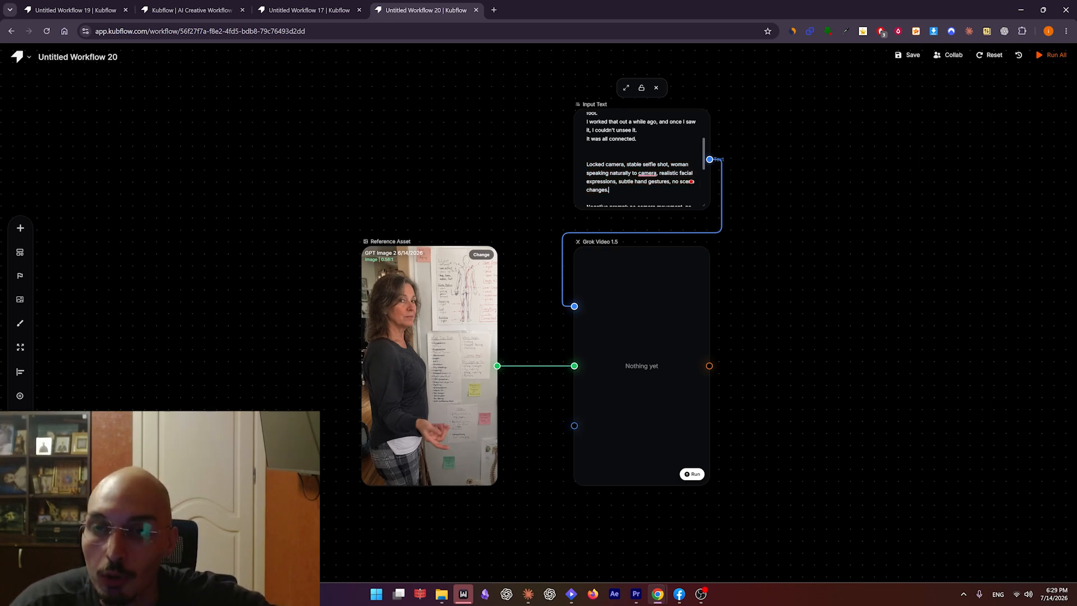
pyautogui.moveTo(610, 190); pyautogui.dragTo(625, 182)
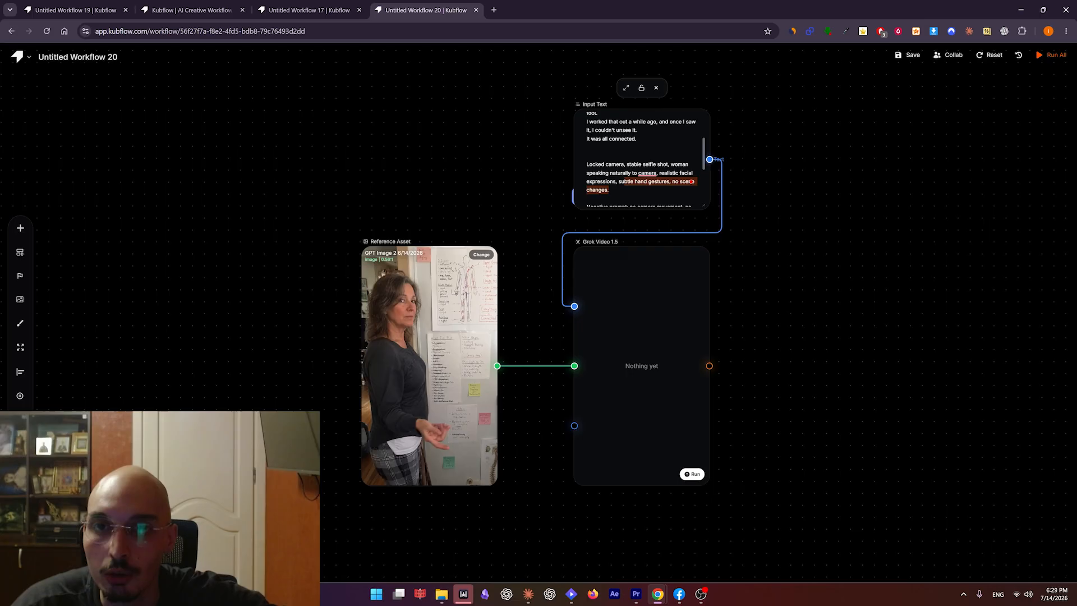
pyautogui.click(609, 190)
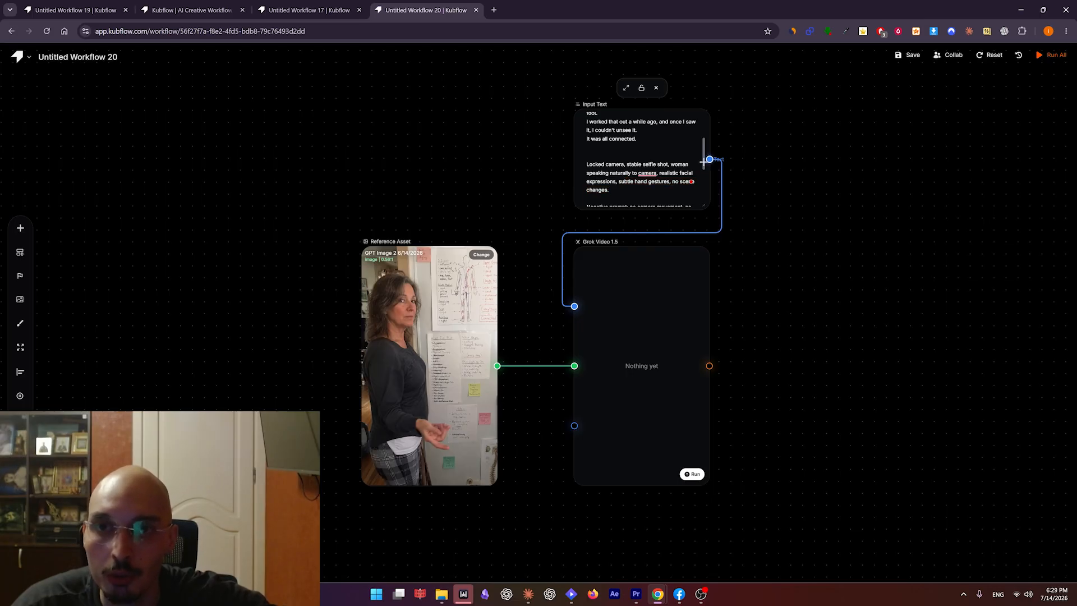
pyautogui.scroll(-3, 691, 182)
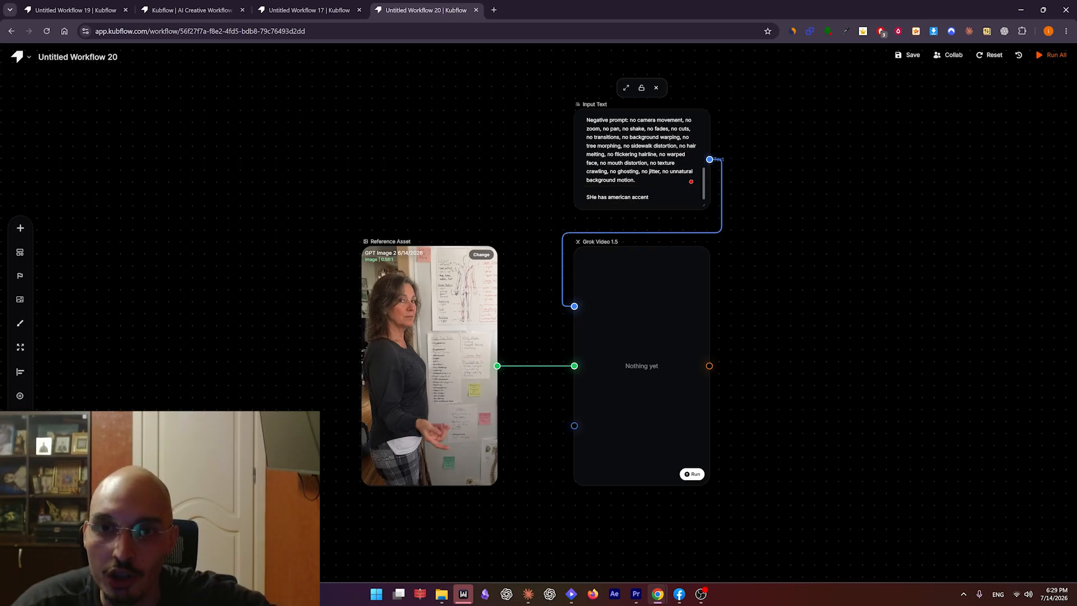
pyautogui.scroll(3, 692, 181)
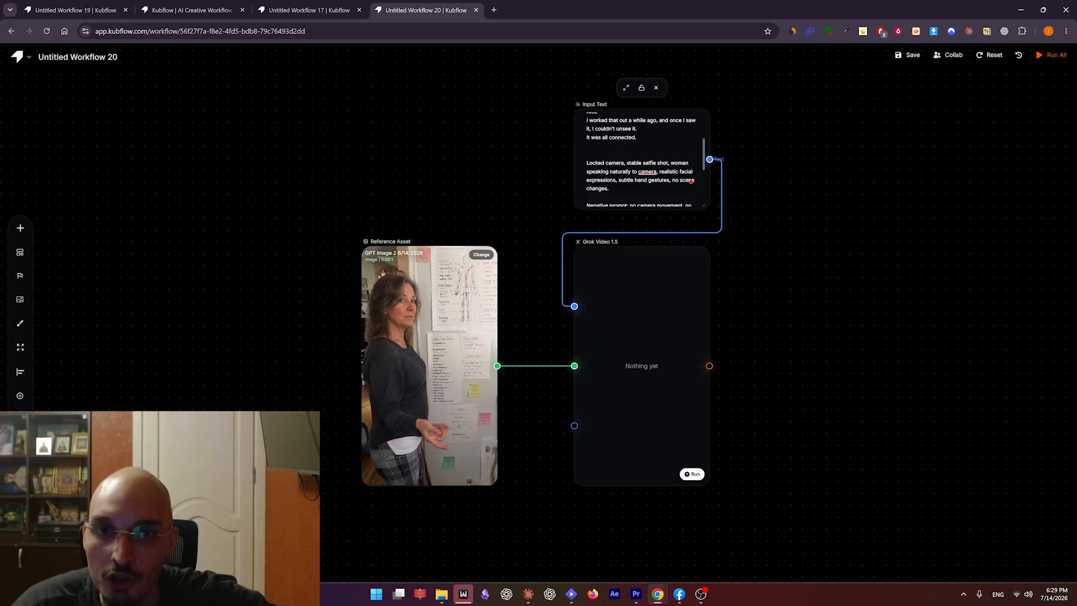
pyautogui.scroll(-1, 692, 181)
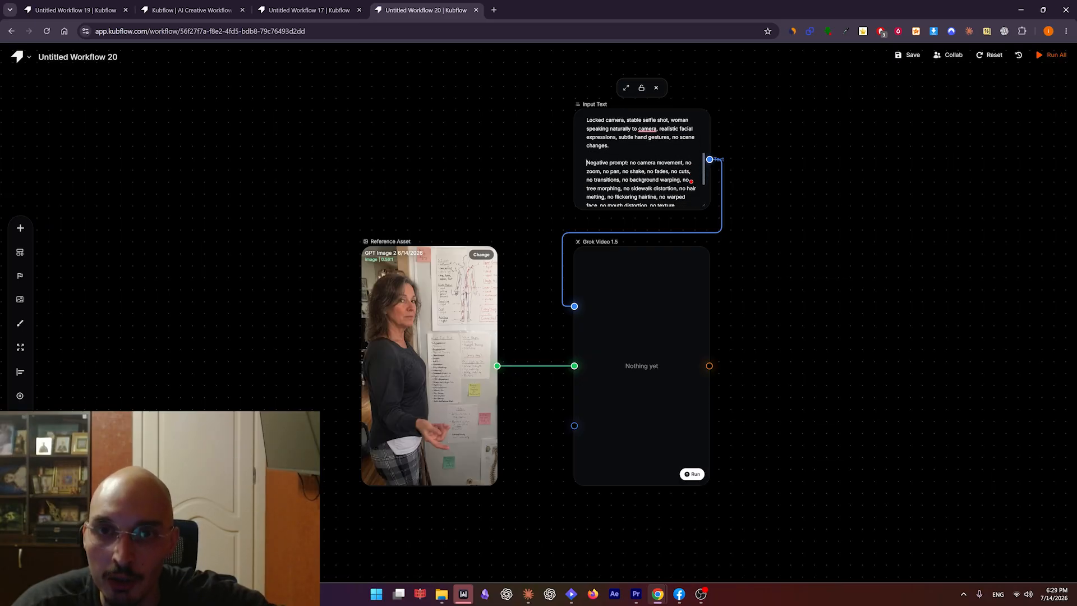
pyautogui.moveTo(587, 163); pyautogui.dragTo(646, 172)
pyautogui.click(646, 171)
pyautogui.scroll(-1, 645, 171)
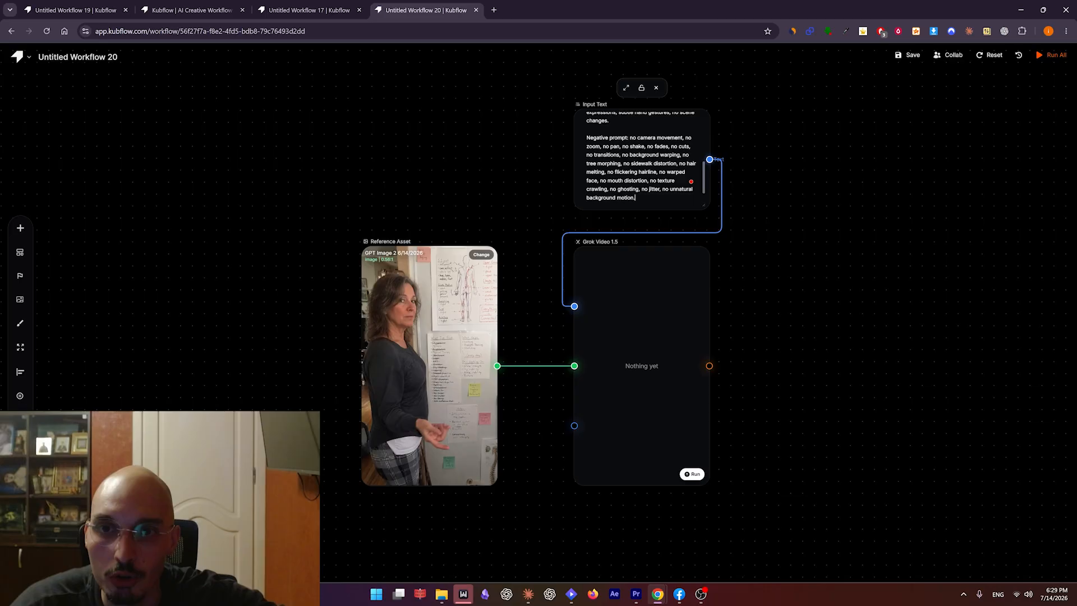
# Correct the last line of the prompt in Input Text to read "She has american accent".
pyautogui.press('Return')
pyautogui.press('Return')
pyautogui.write('SHe has american accent')
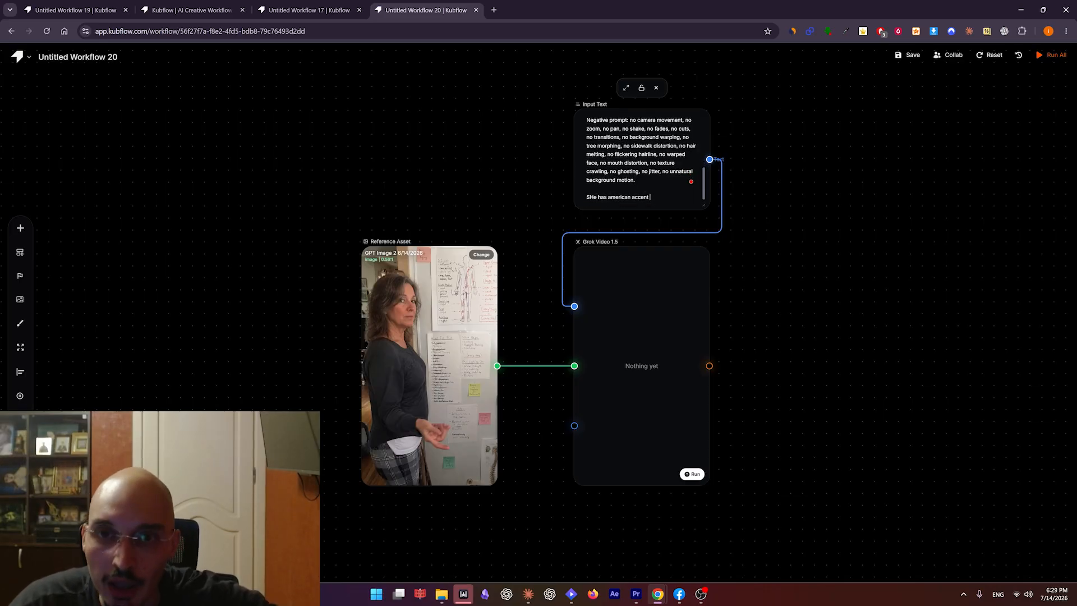
pyautogui.hotkey('shift', 'Left')
pyautogui.hotkey('shift', 'Left')
pyautogui.hotkey('shift', 'Left')
pyautogui.hotkey('shift', 'Left')
pyautogui.hotkey('shift', 'Left')
pyautogui.hotkey('shift', 'Left')
pyautogui.hotkey('shift', 'Left')
pyautogui.hotkey('shift', 'Left')
pyautogui.hotkey('shift', 'Left')
pyautogui.hotkey('shift', 'Left')
pyautogui.hotkey('shift', 'Left')
pyautogui.hotkey('shift', 'Left')
pyautogui.write('She has american accent')
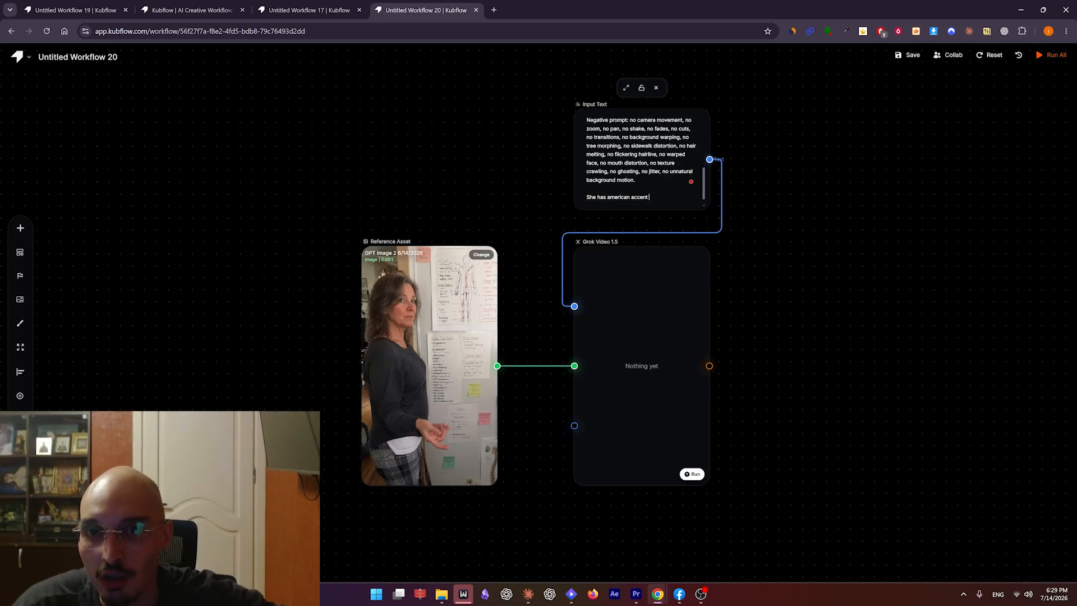
# Run the Grok Video 1.5 node and play back the generated video.
pyautogui.click(626, 322)
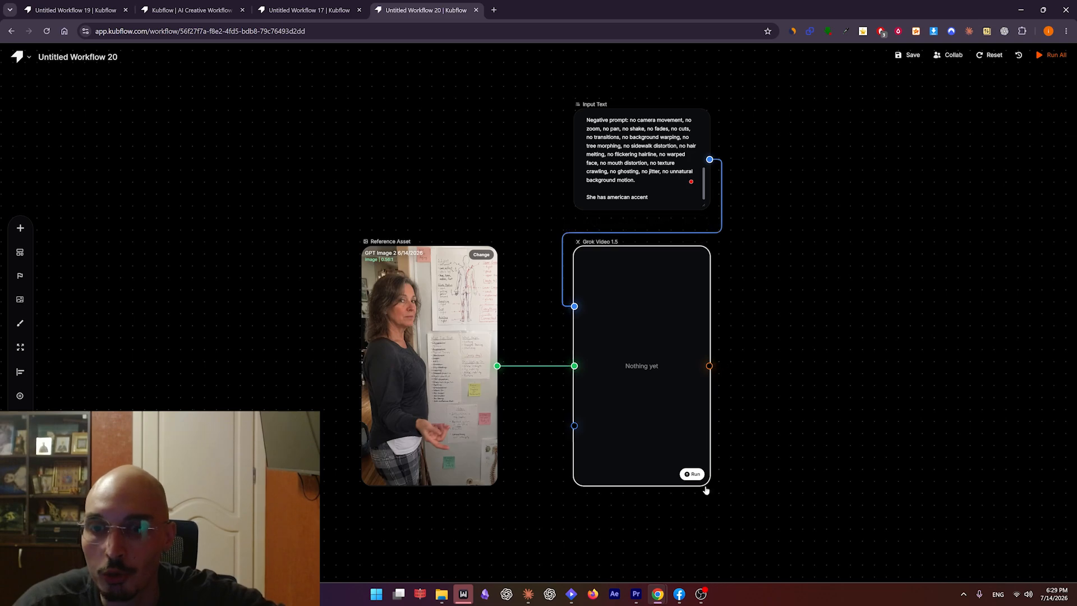
pyautogui.click(692, 475)
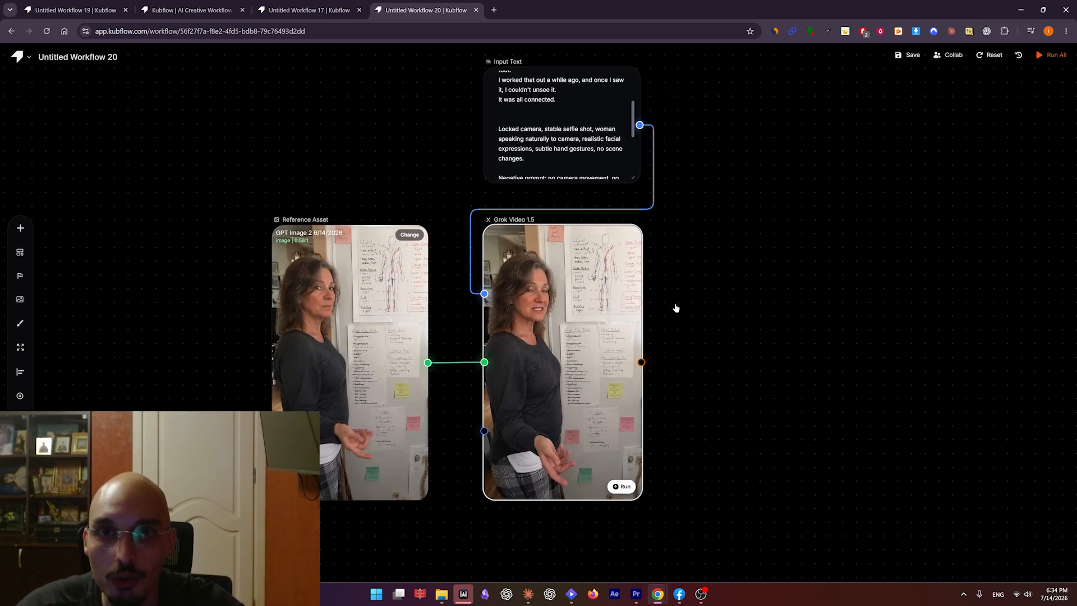
pyautogui.click(558, 389)
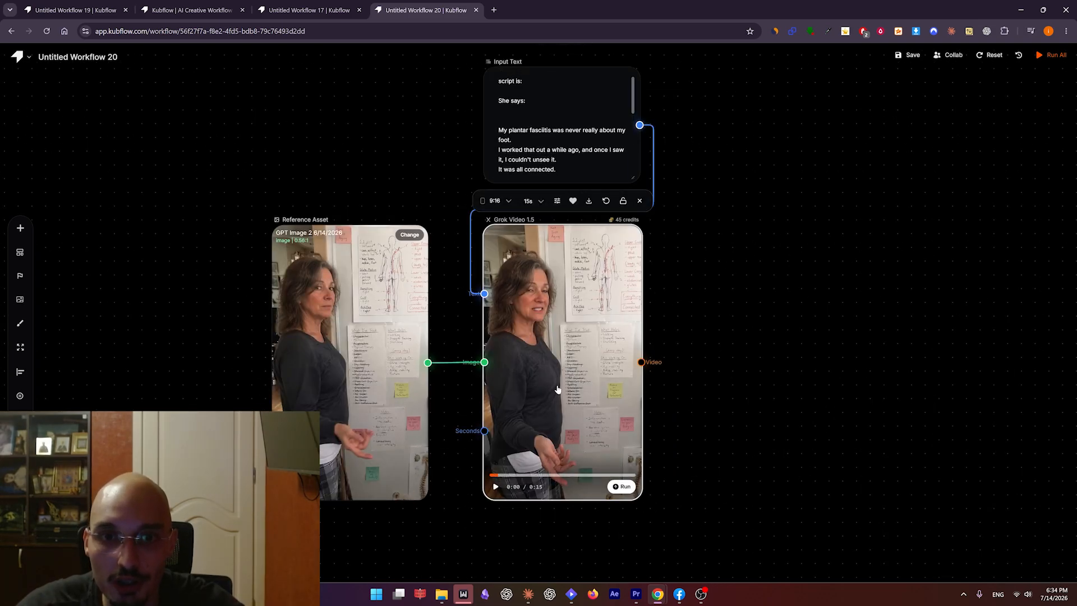
pyautogui.click(493, 485)
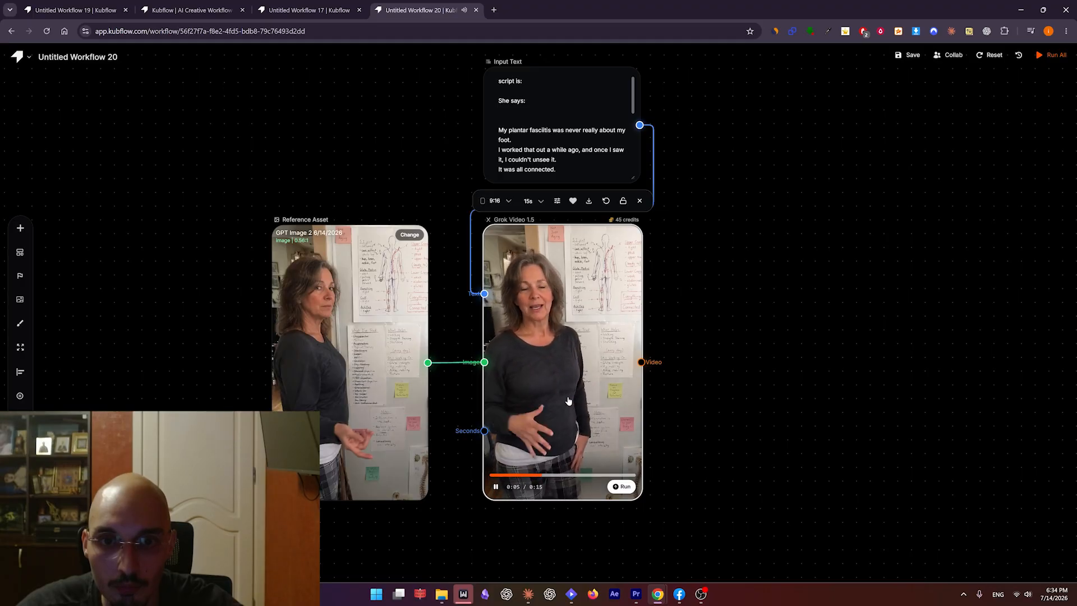
# Duplicate the Input Text and Grok Video 1.5 pair and place the copy to the right of the original.
pyautogui.click(595, 356)
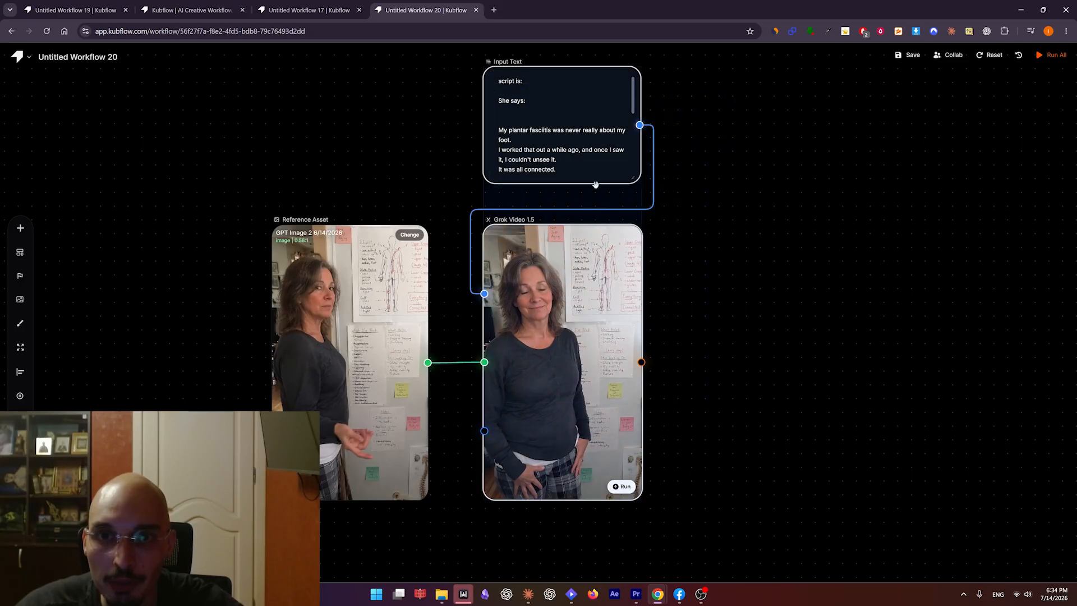
pyautogui.hotkey('ctrl', 'c')
pyautogui.hotkey('ctrl', 'v')
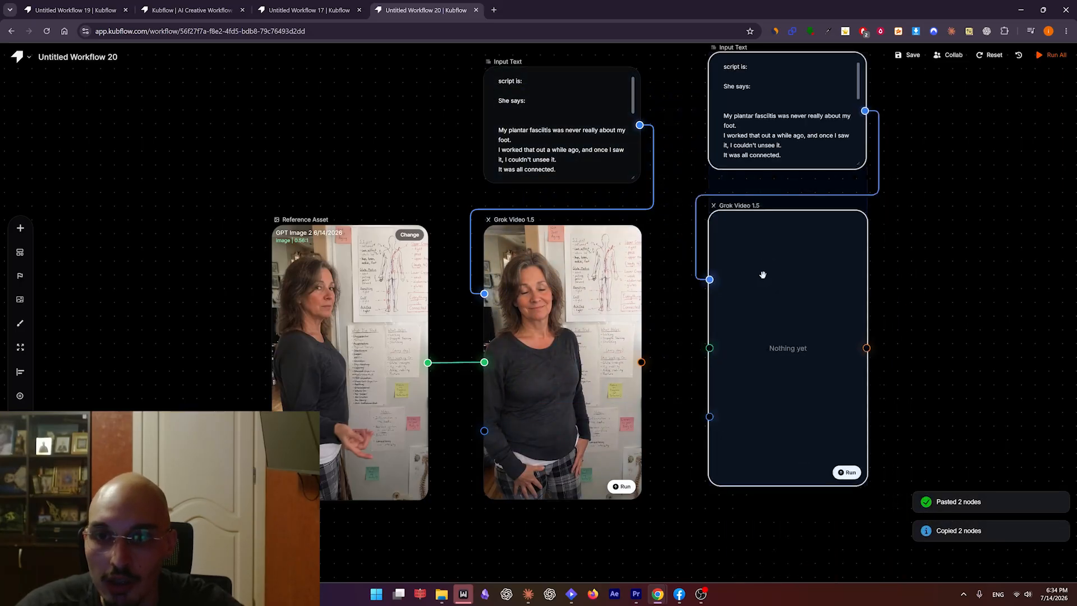
pyautogui.moveTo(765, 272); pyautogui.dragTo(745, 303)
pyautogui.moveTo(926, 270); pyautogui.dragTo(819, 265)
# Paste two more Input Text and Grok Video 1.5 pairs in a row and connect the Reference Asset to all the copied video nodes.
pyautogui.hotkey('ctrl', 'v')
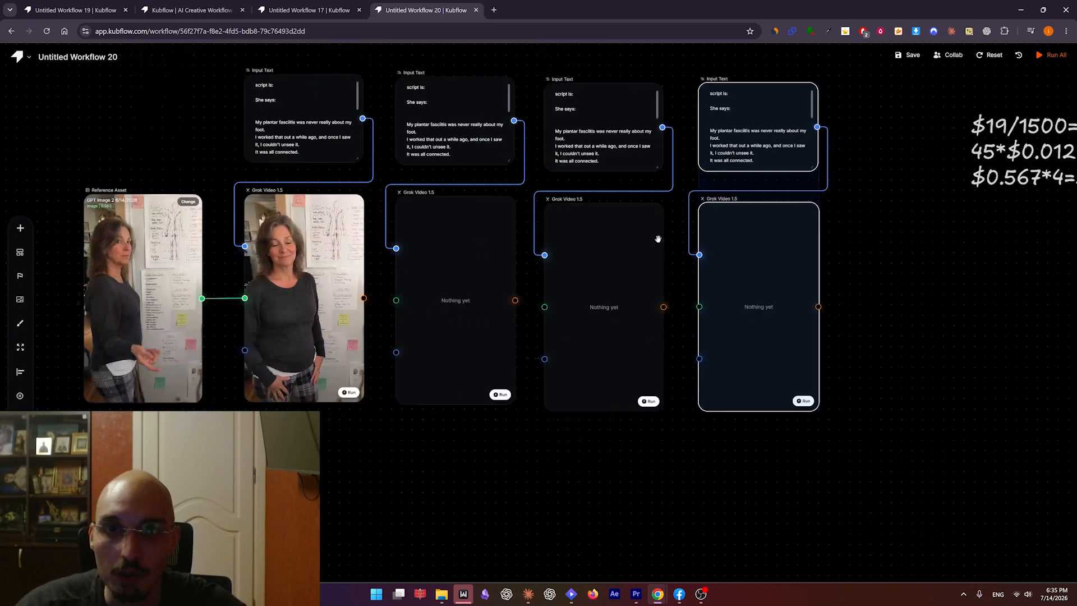
pyautogui.moveTo(658, 238); pyautogui.dragTo(702, 276)
pyautogui.moveTo(891, 463); pyautogui.dragTo(185, 135)
pyautogui.moveTo(310, 320); pyautogui.dragTo(192, 286)
pyautogui.moveTo(249, 314); pyautogui.dragTo(467, 356)
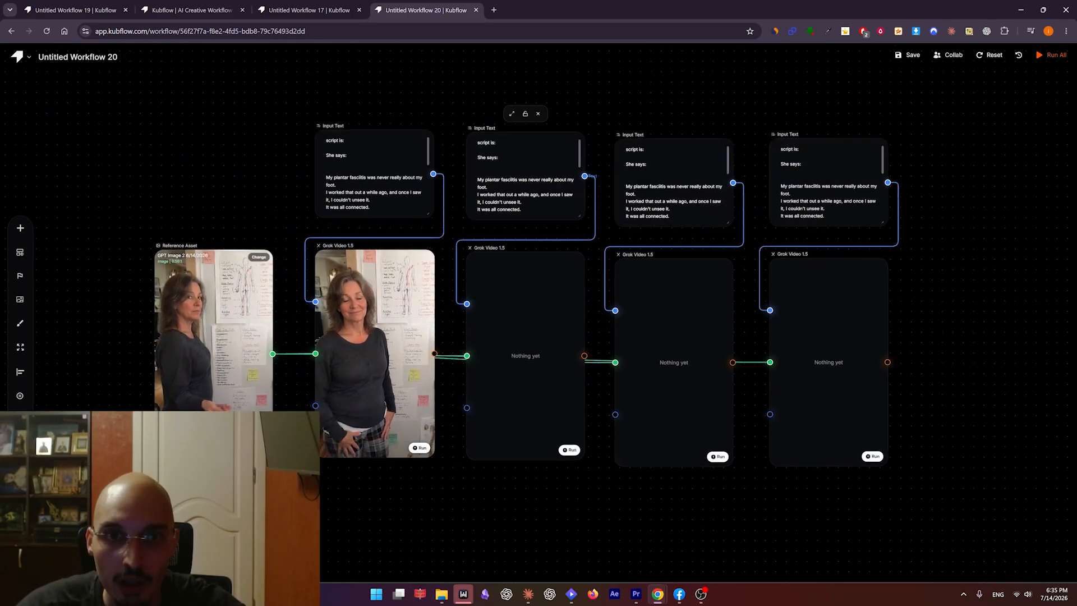
pyautogui.moveTo(478, 179); pyautogui.dragTo(522, 202)
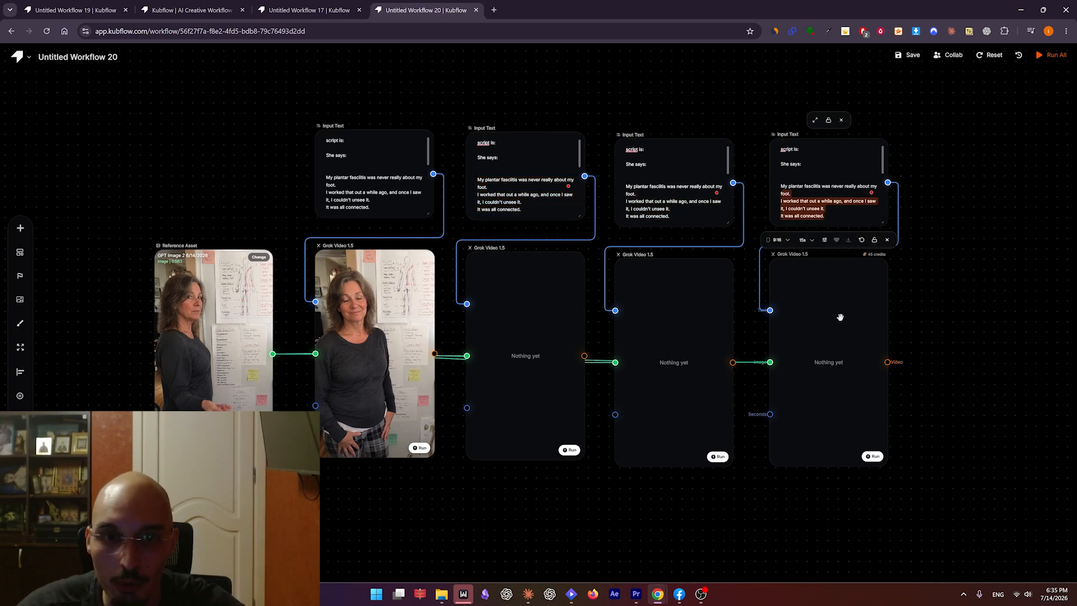
# Shift the three copied pairs right to open a gap and add a Last Frame node after the first Grok video.
pyautogui.moveTo(964, 534); pyautogui.dragTo(504, 196)
pyautogui.moveTo(499, 338); pyautogui.dragTo(647, 339)
pyautogui.click(471, 413)
pyautogui.write('last')
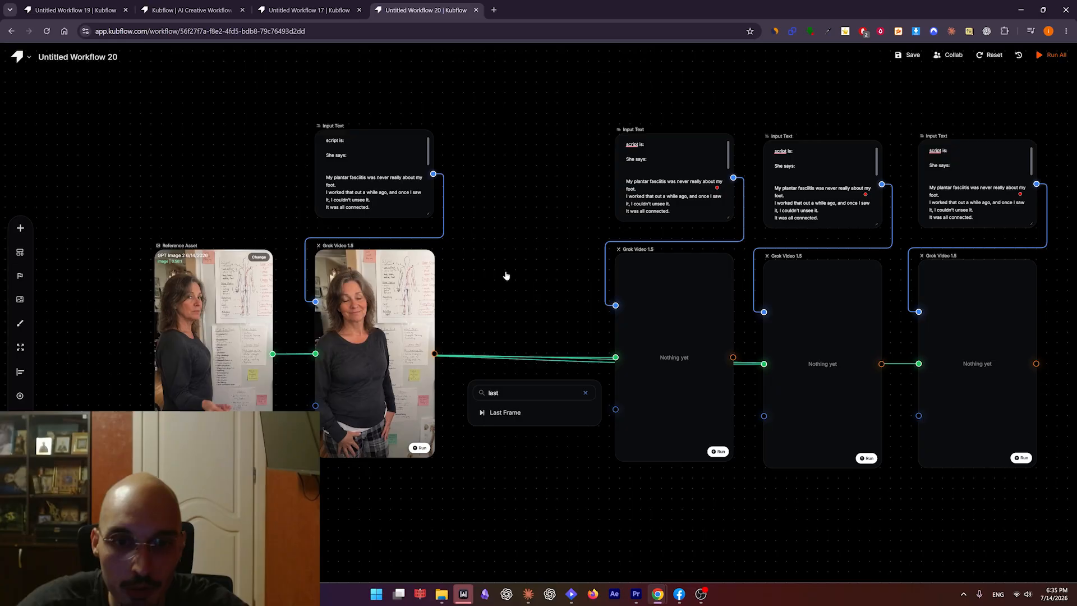
pyautogui.click(521, 414)
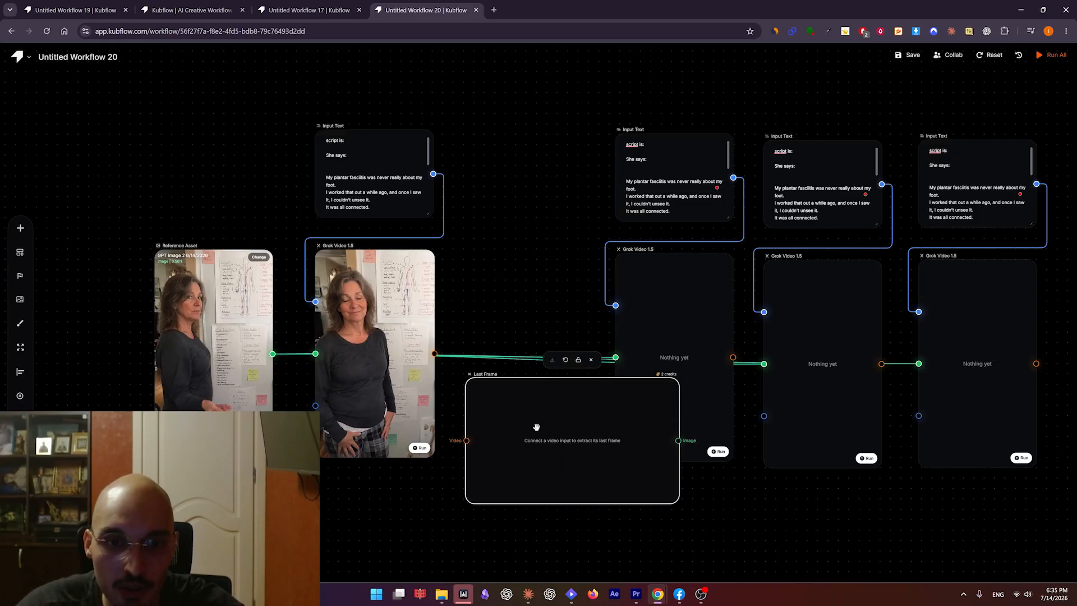
# Connect the first Grok video's output to the Last Frame node and place that node beside the video.
pyautogui.moveTo(435, 354); pyautogui.dragTo(466, 441)
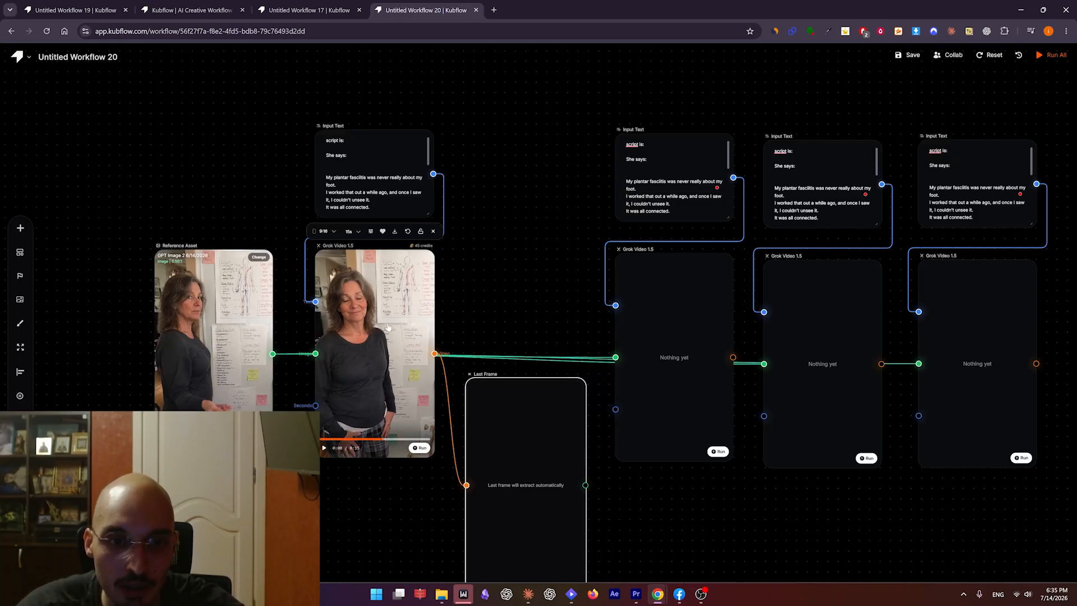
pyautogui.click(429, 440)
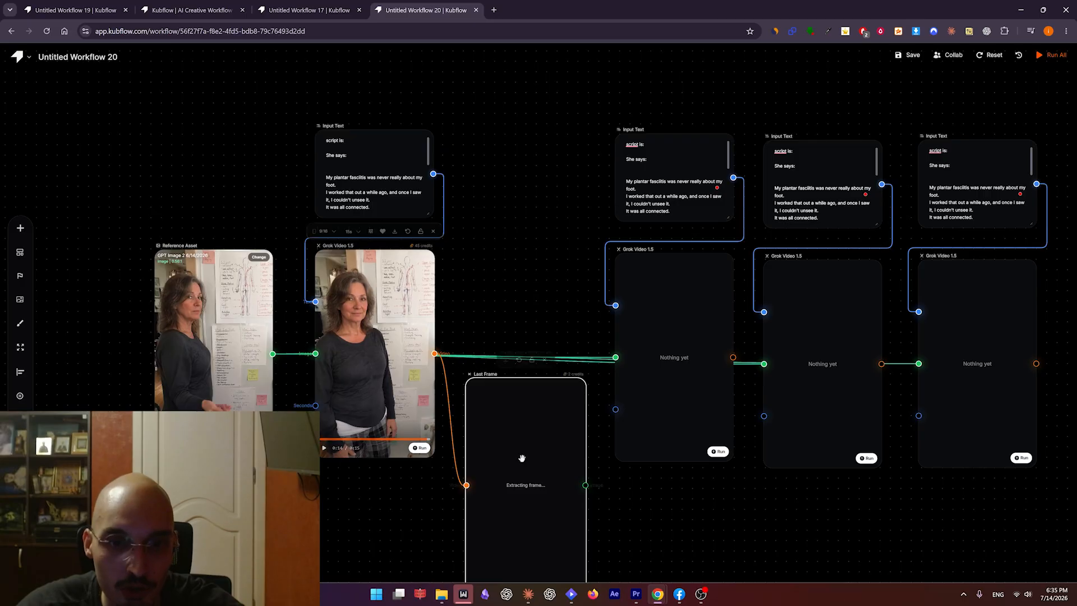
pyautogui.moveTo(531, 469); pyautogui.dragTo(522, 294)
# Connect the Last Frame image to the second Grok Video 1.5 node's image input and move that video node lower.
pyautogui.moveTo(593, 340); pyautogui.dragTo(633, 303)
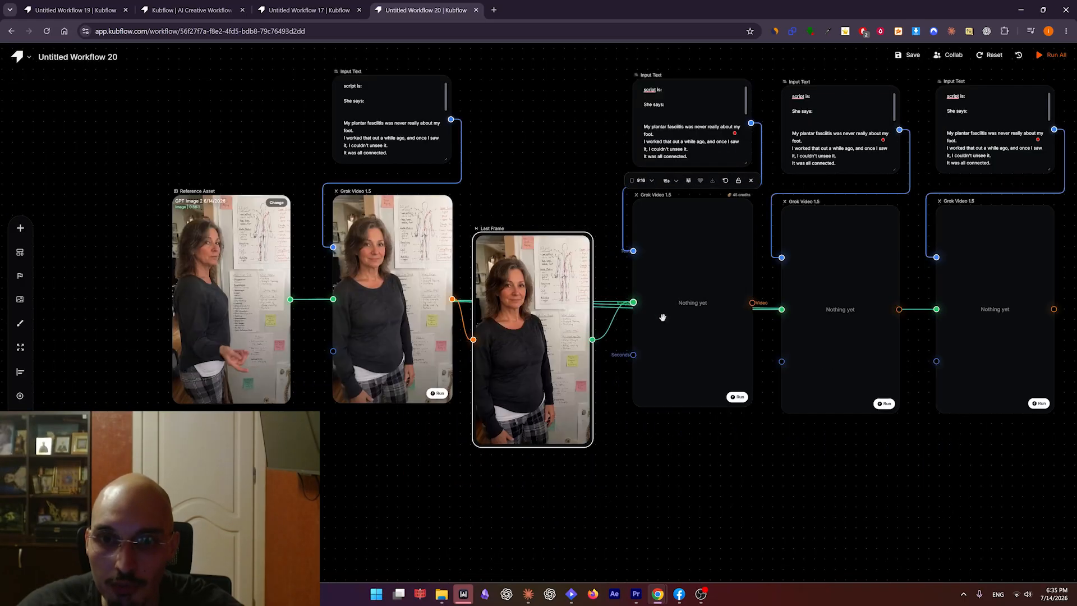
pyautogui.click(683, 264)
pyautogui.moveTo(689, 279); pyautogui.dragTo(696, 338)
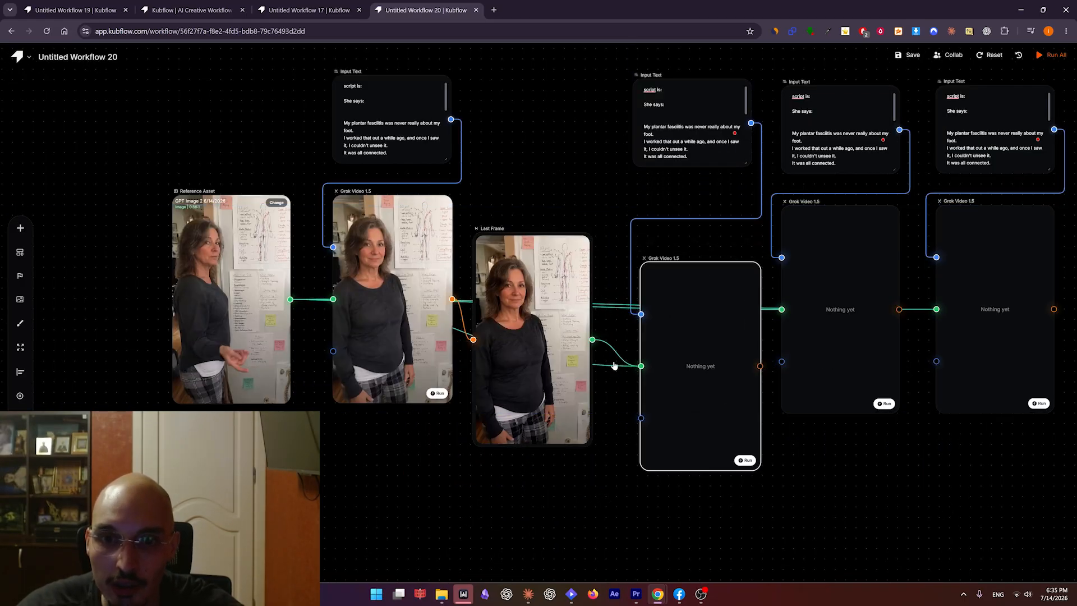
# Remove the Reference Asset's direct link to the second Grok video and place the Last Frame node higher between the first two videos.
pyautogui.click(609, 368)
pyautogui.hotkey('ctrl', 'z')
pyautogui.moveTo(574, 336); pyautogui.dragTo(582, 336)
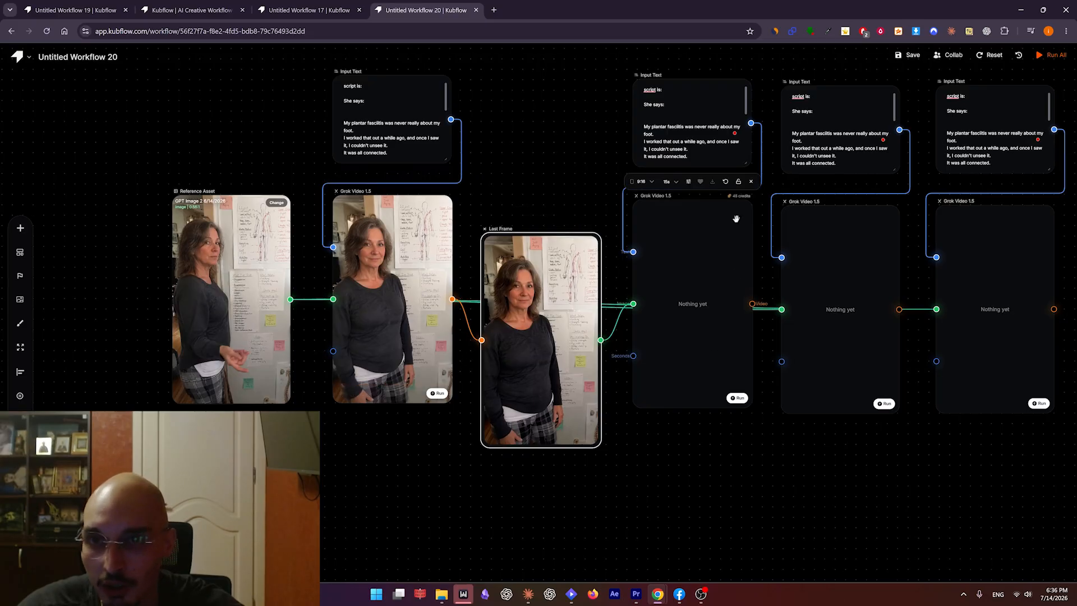
pyautogui.moveTo(674, 247); pyautogui.dragTo(691, 309)
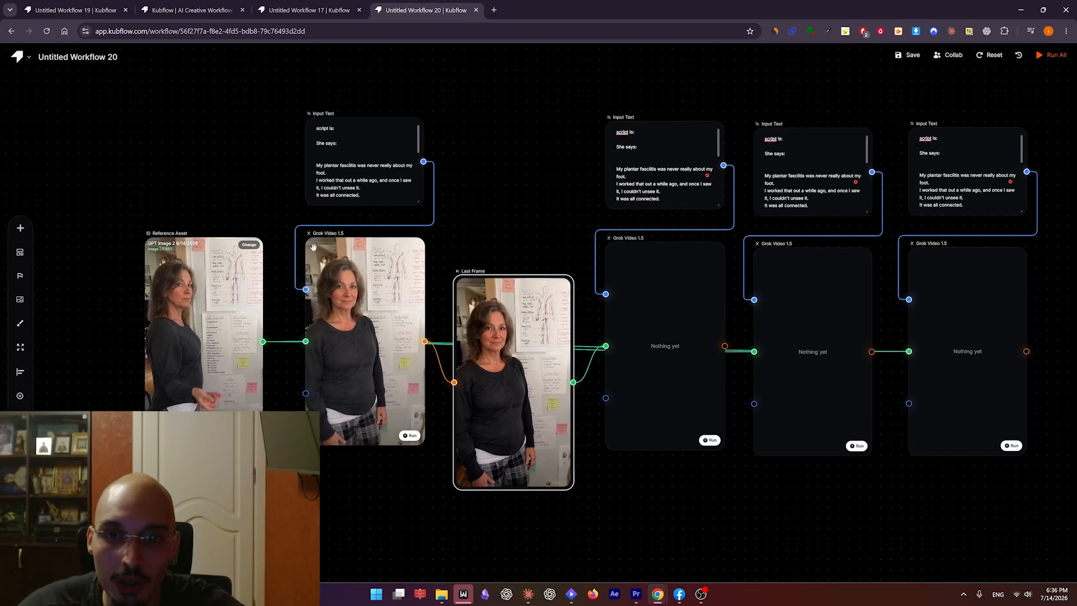
pyautogui.hotkey('ctrl', 'z')
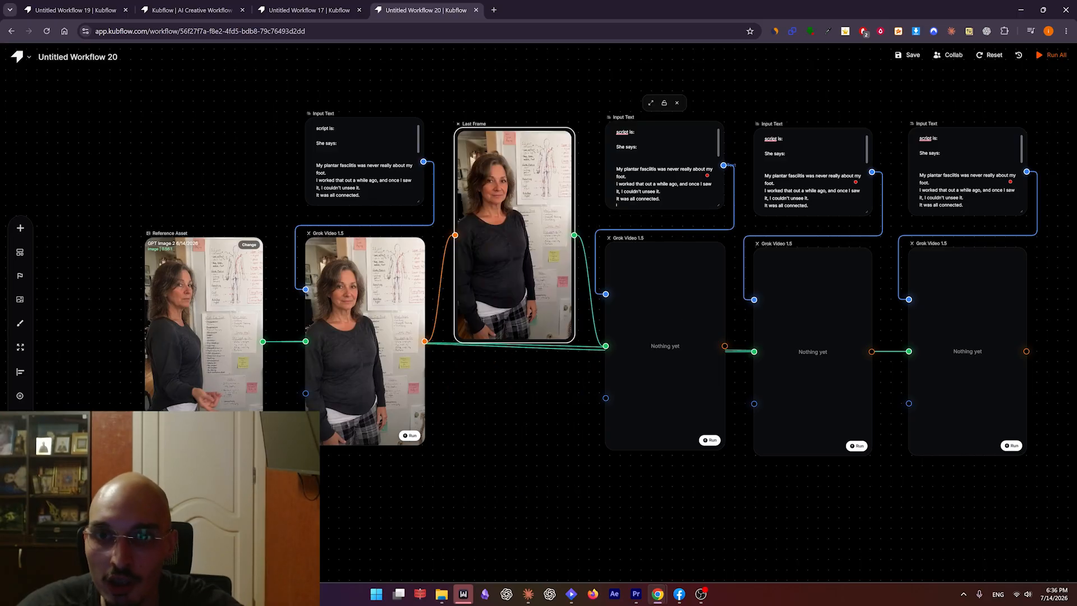
# Replace the second Input Text's script lines with the "My calves were ridiculously tight." passage and delete the two unused Input Text and Grok Video pairs.
pyautogui.moveTo(617, 205); pyautogui.dragTo(607, 167)
pyautogui.hotkey('ctrl', 'v')
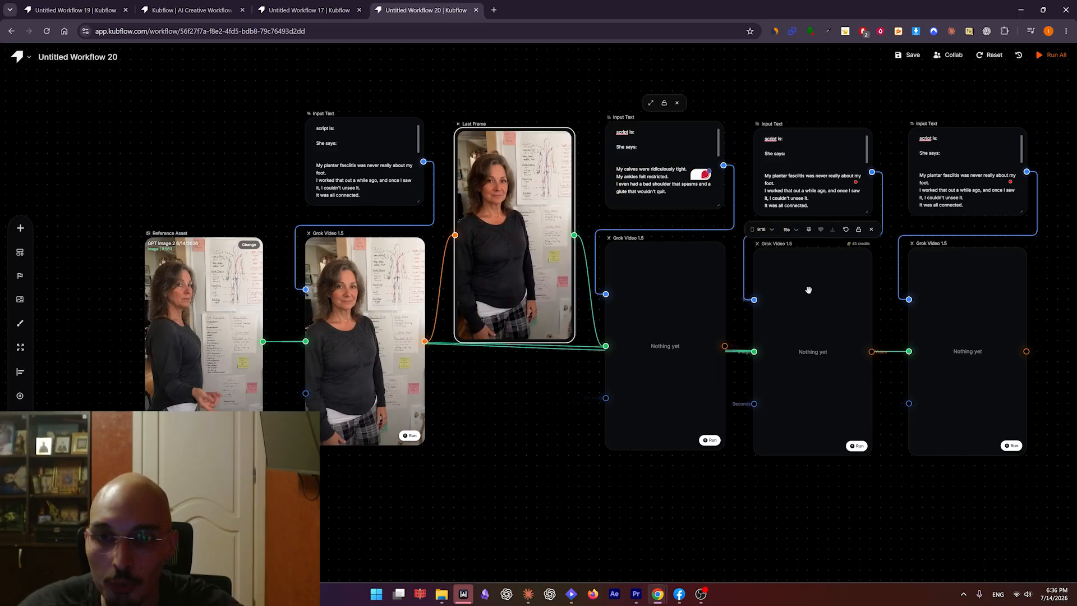
pyautogui.moveTo(674, 295); pyautogui.dragTo(671, 325)
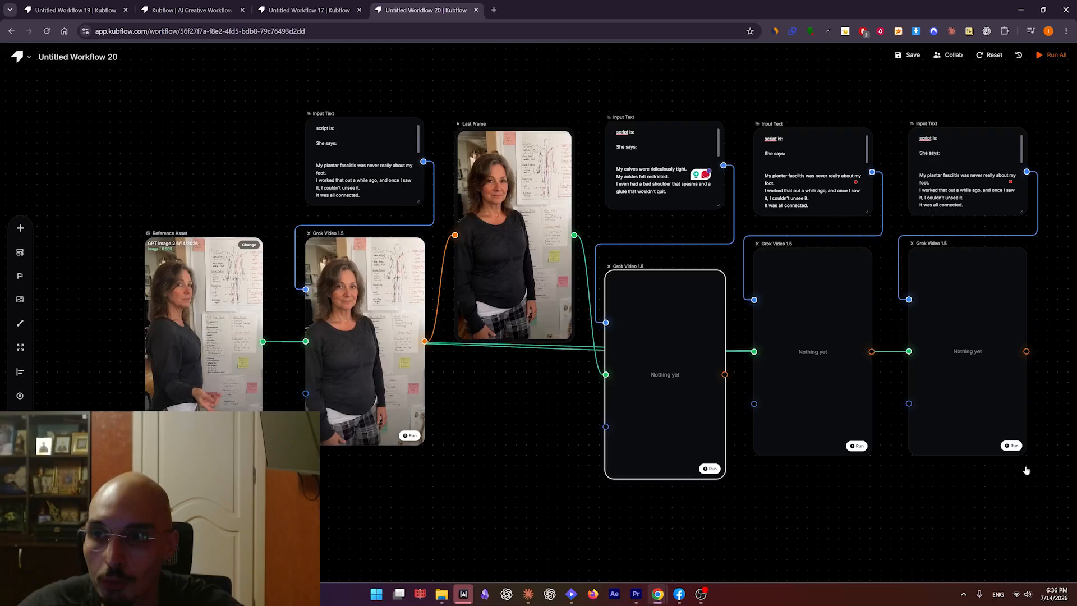
pyautogui.moveTo(1026, 471); pyautogui.dragTo(749, 113)
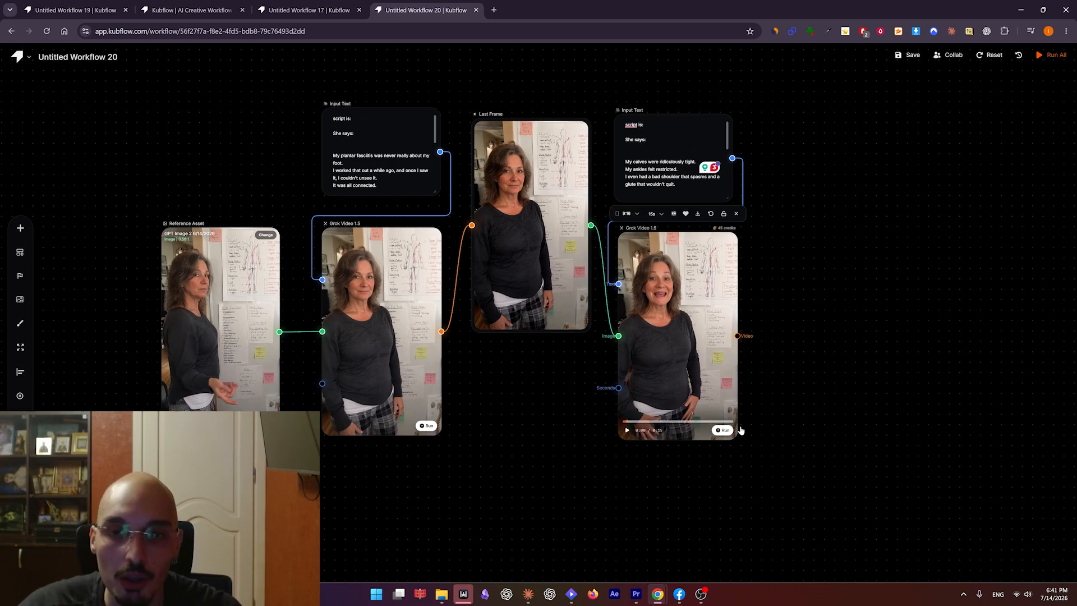
# Add a Stitch Videos node in the free space beside the second Grok video.
pyautogui.moveTo(786, 433); pyautogui.dragTo(748, 426)
pyautogui.rightClick(748, 281)
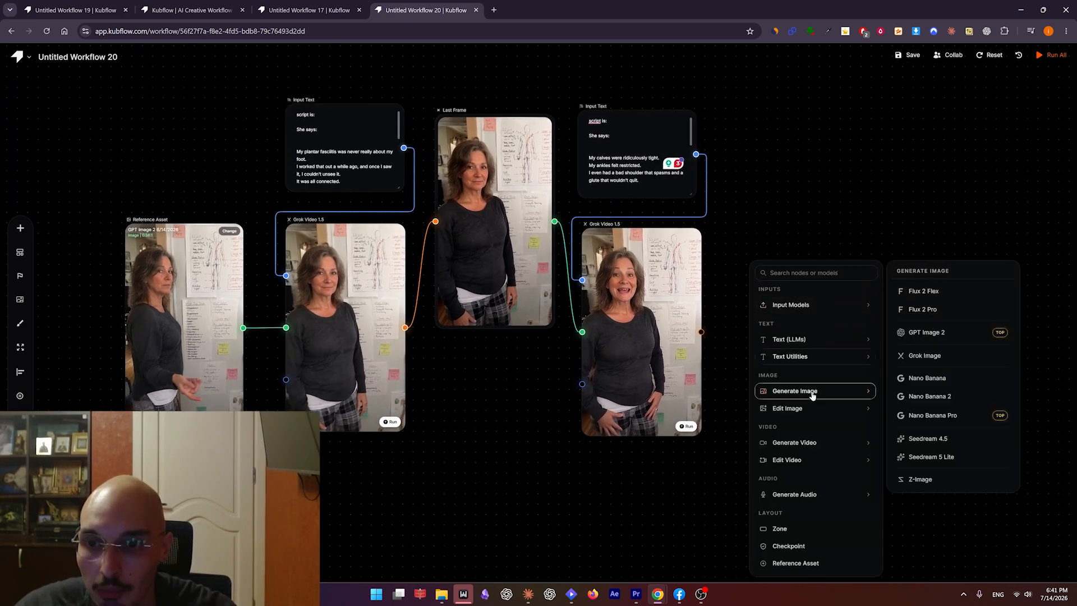
pyautogui.moveTo(812, 446)
pyautogui.moveTo(757, 207); pyautogui.dragTo(945, 407)
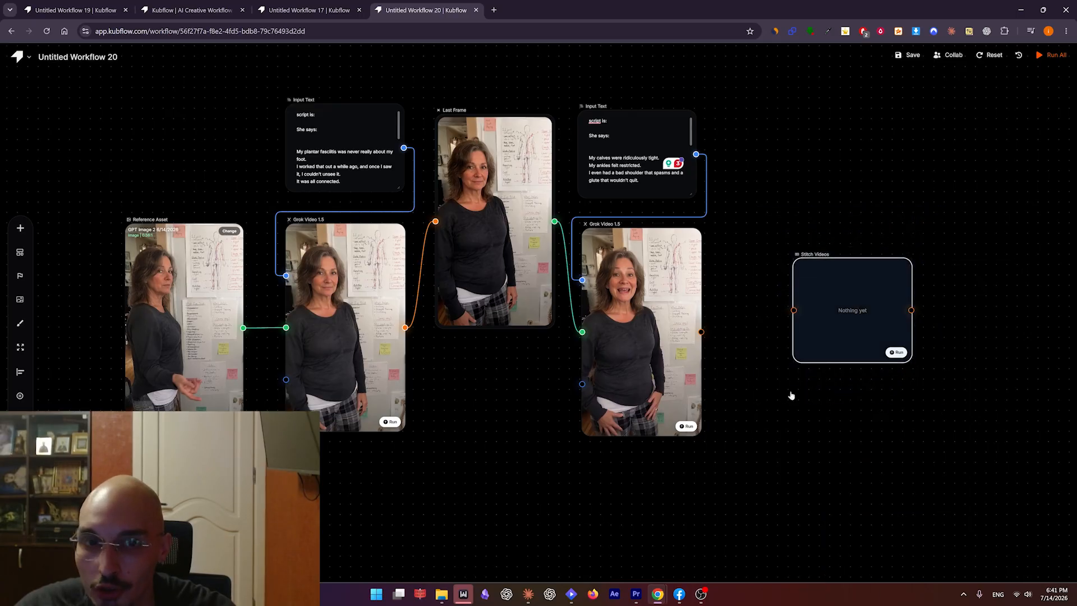
# Connect the first and second Grok videos to the Stitch Videos node in order and generate the stitched clip.
pyautogui.moveTo(405, 327); pyautogui.dragTo(793, 310)
pyautogui.moveTo(701, 331); pyautogui.dragTo(794, 310)
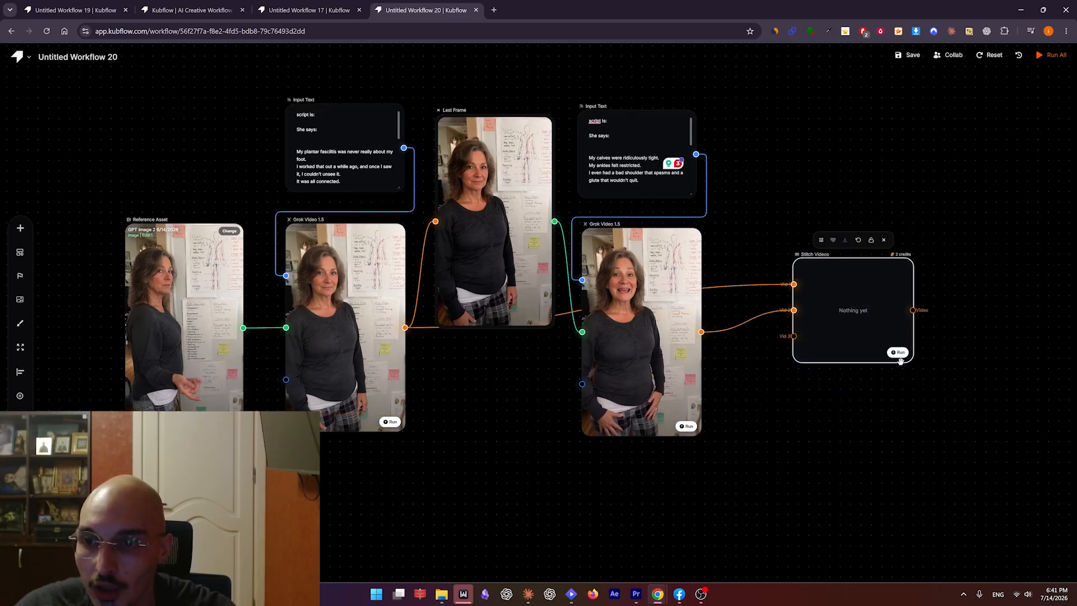
pyautogui.click(898, 353)
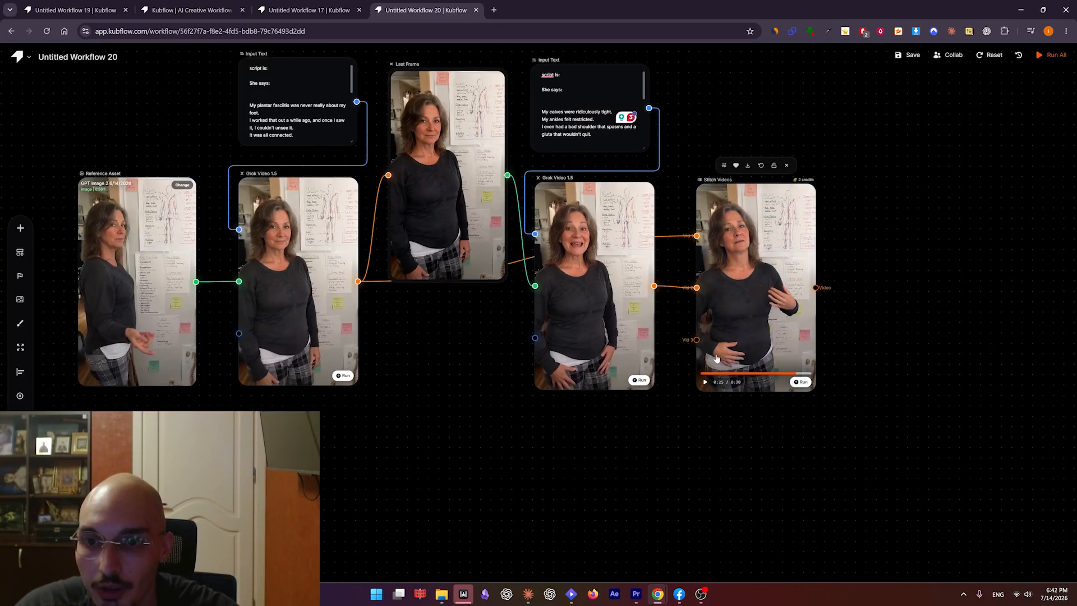
pyautogui.click(703, 376)
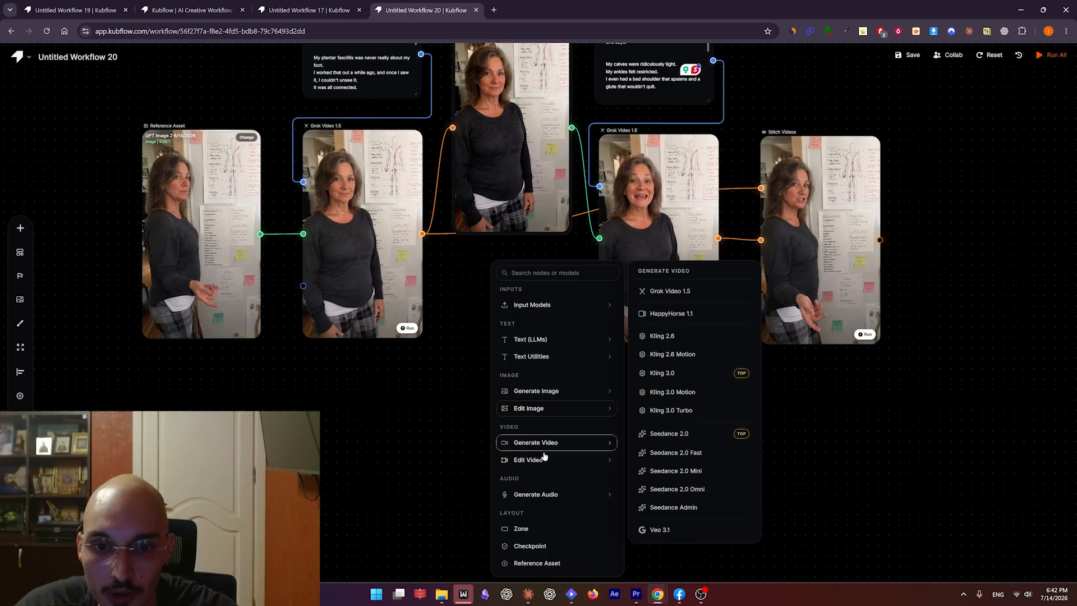
# Add a Trim Video node fed by the first Grok video and cut its end to 0:10.2.
pyautogui.moveTo(549, 462)
pyautogui.click(665, 374)
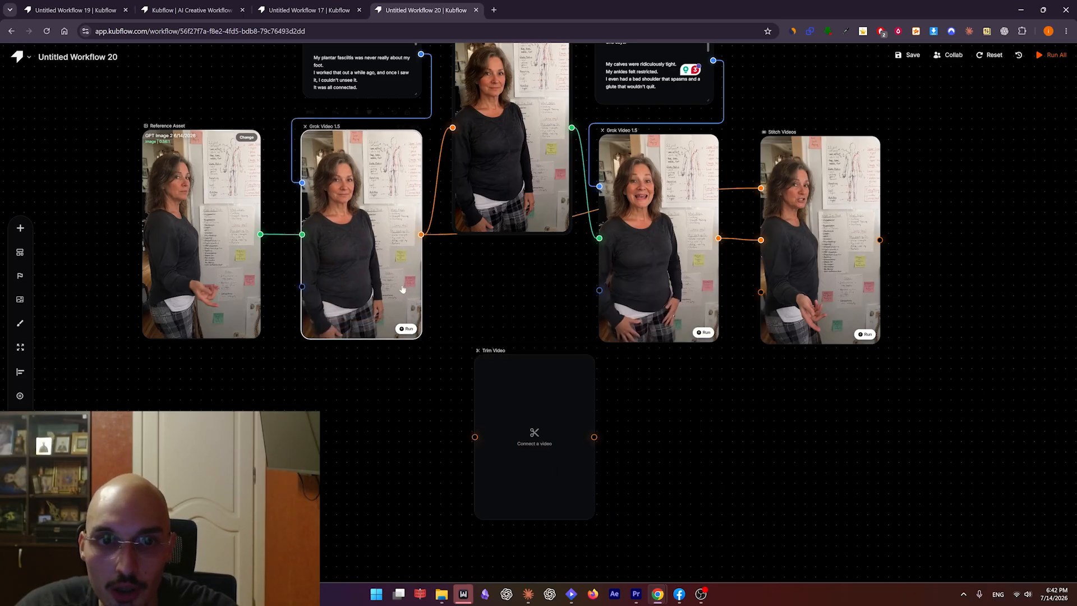
pyautogui.moveTo(422, 235); pyautogui.dragTo(484, 450)
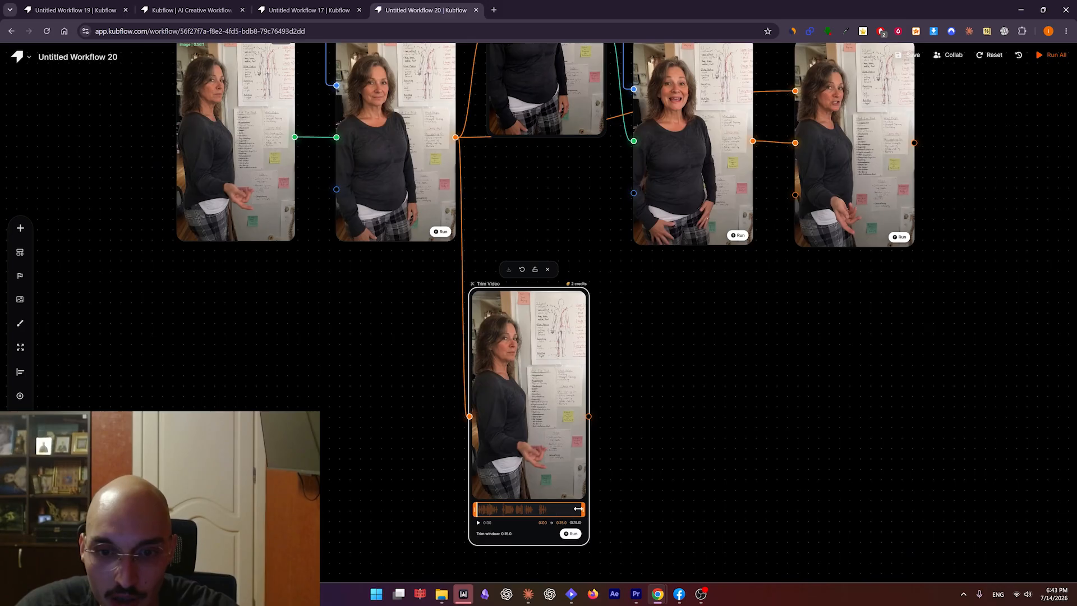
pyautogui.moveTo(583, 509); pyautogui.dragTo(551, 509)
pyautogui.click(672, 434)
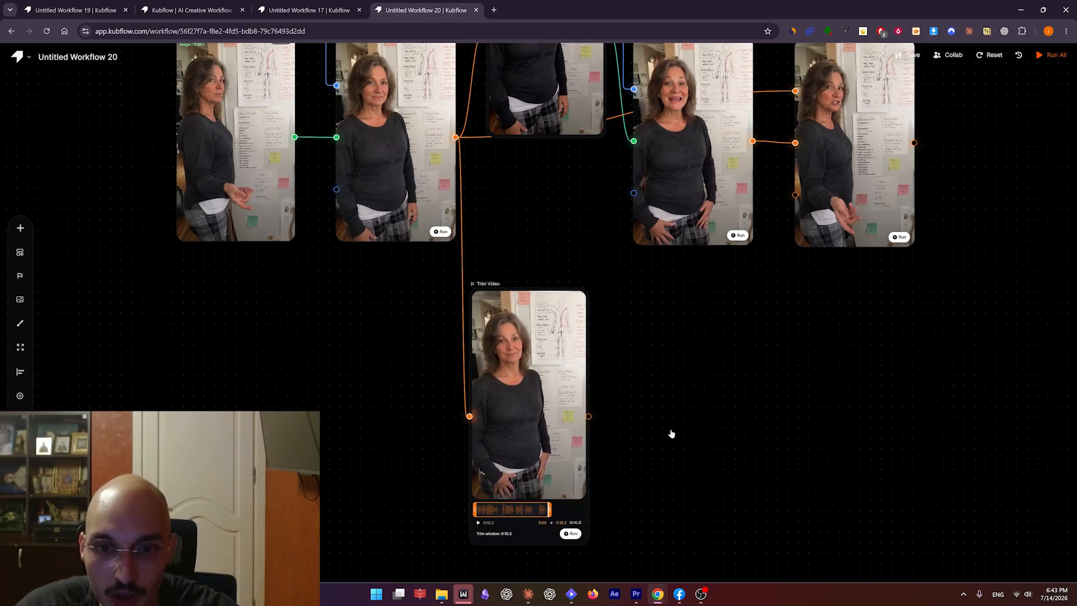
# Duplicate the Trim Video node and connect the second Grok video to the copy.
pyautogui.click(529, 395)
pyautogui.hotkey('ctrl', 'c')
pyautogui.hotkey('ctrl', 'v')
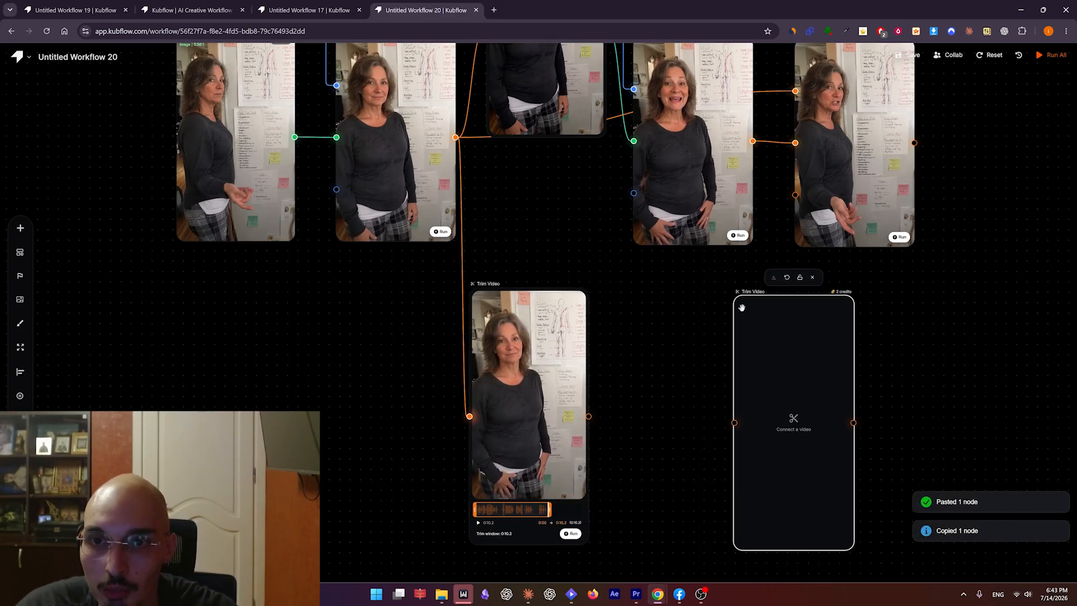
pyautogui.moveTo(753, 141); pyautogui.dragTo(734, 423)
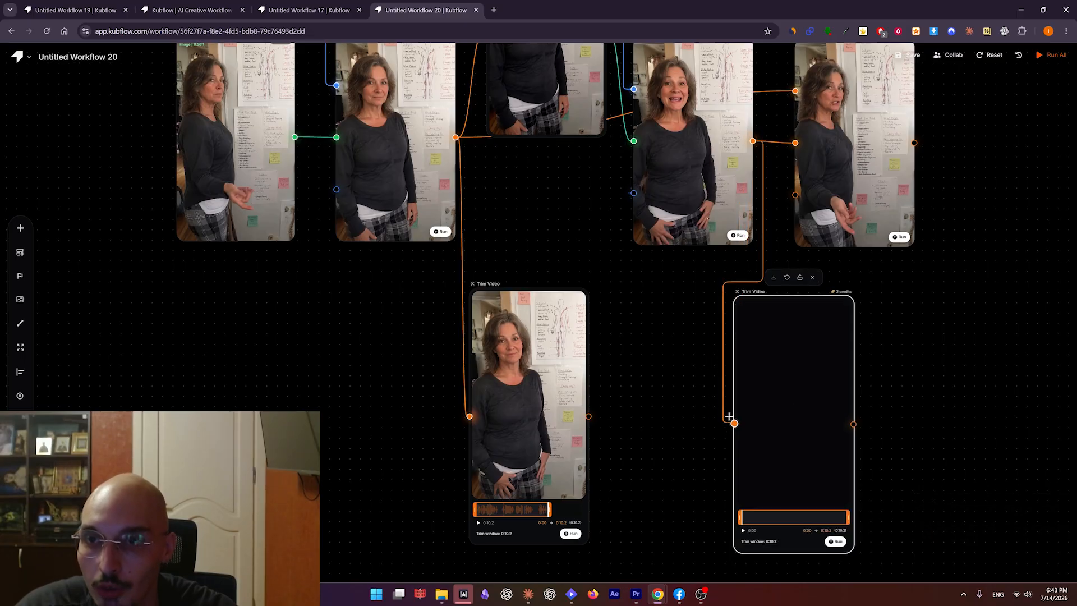
# Feed the first and second Trim Video outputs into the Stitch Videos node's first two inputs respectively and regenerate the stitched clip.
pyautogui.moveTo(899, 308); pyautogui.dragTo(816, 291)
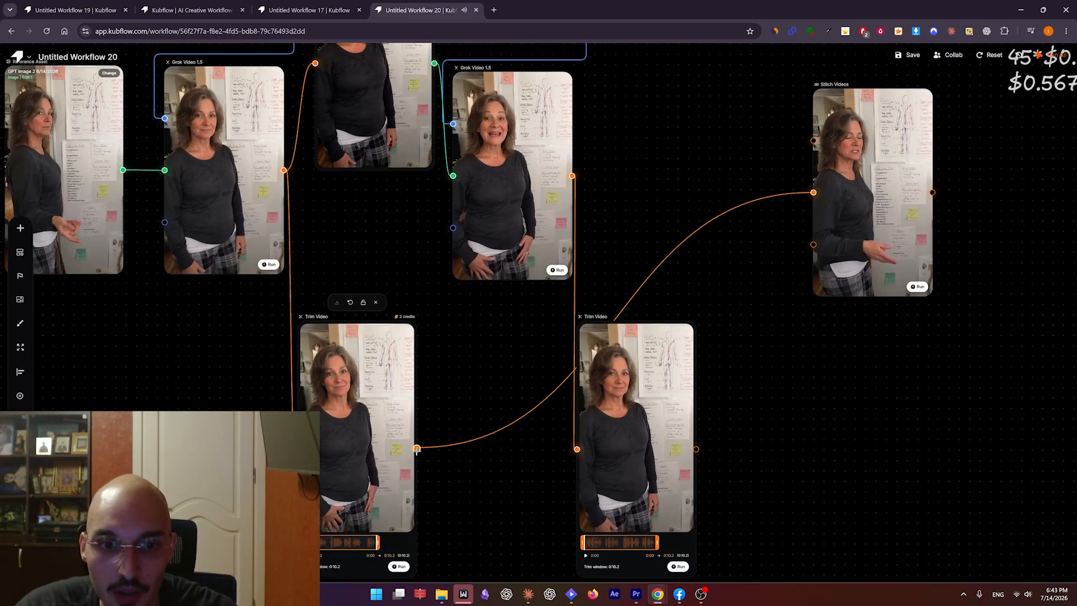
pyautogui.moveTo(417, 449); pyautogui.dragTo(814, 192)
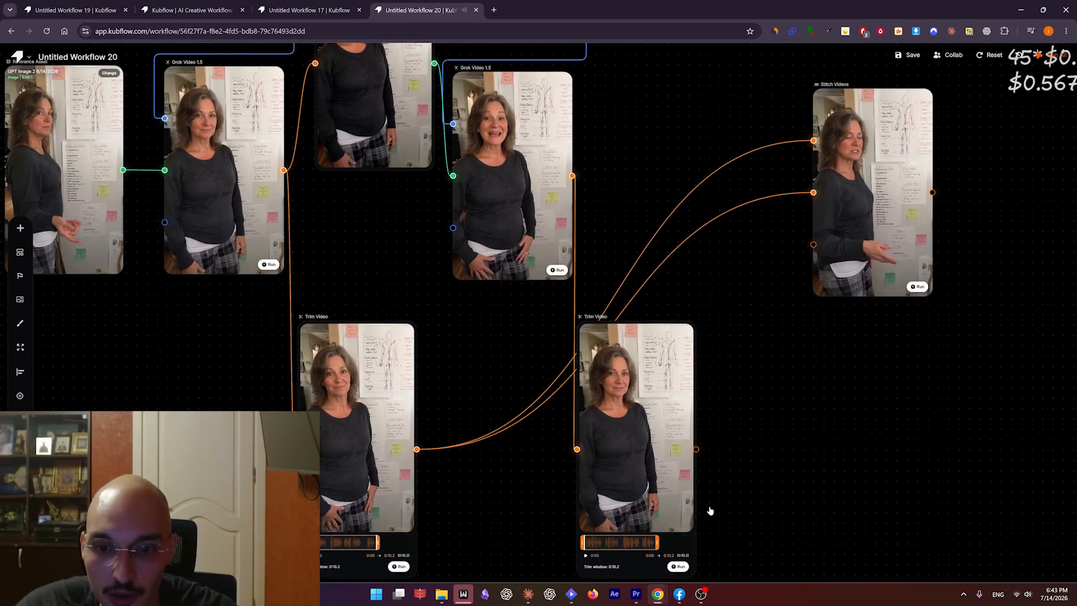
pyautogui.moveTo(696, 449); pyautogui.dragTo(813, 192)
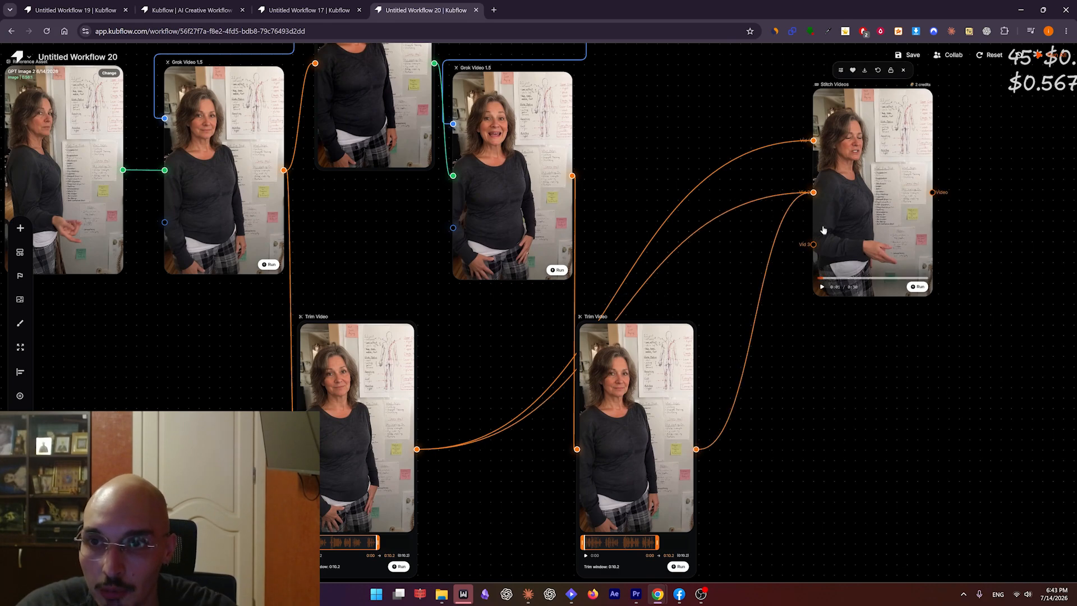
pyautogui.click(767, 201)
pyautogui.click(917, 287)
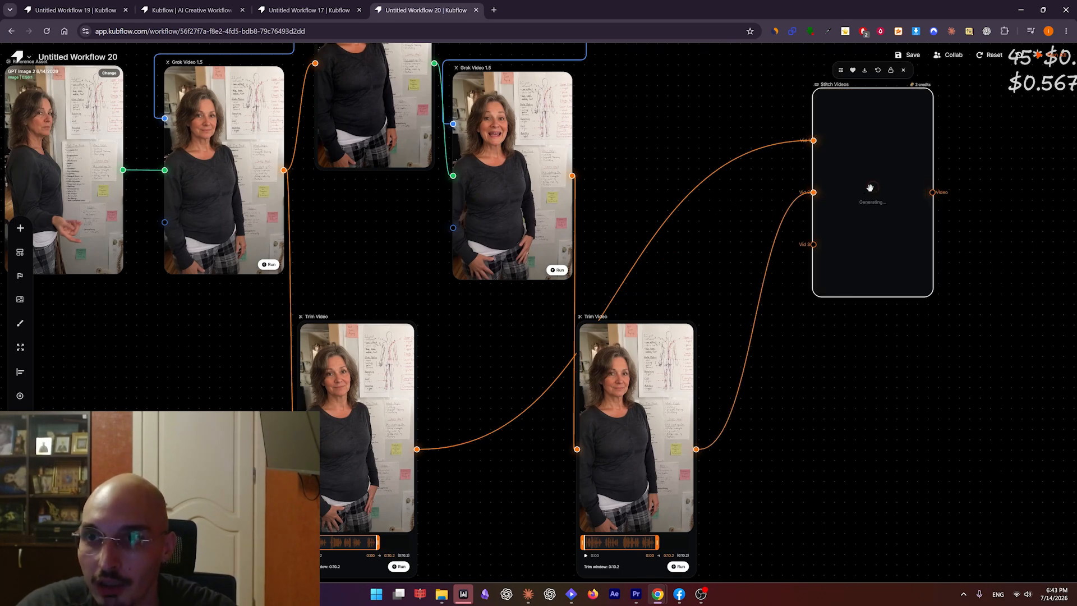
# Add an Add Subtitles node beside Stitch Videos and connect the stitched video to it.
pyautogui.hscroll(5, 870, 188)
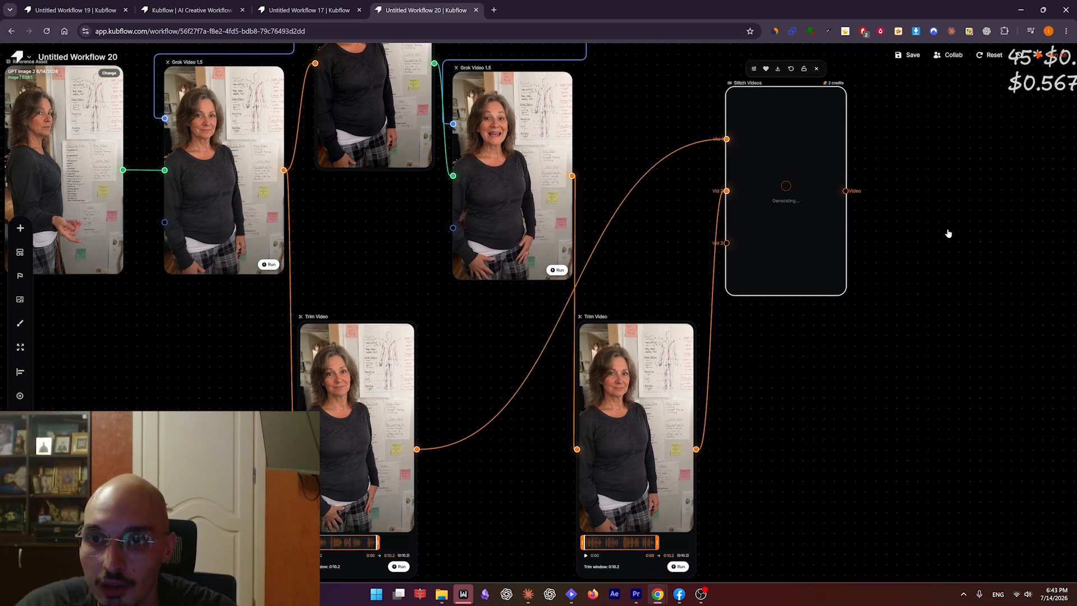
pyautogui.rightClick(793, 206)
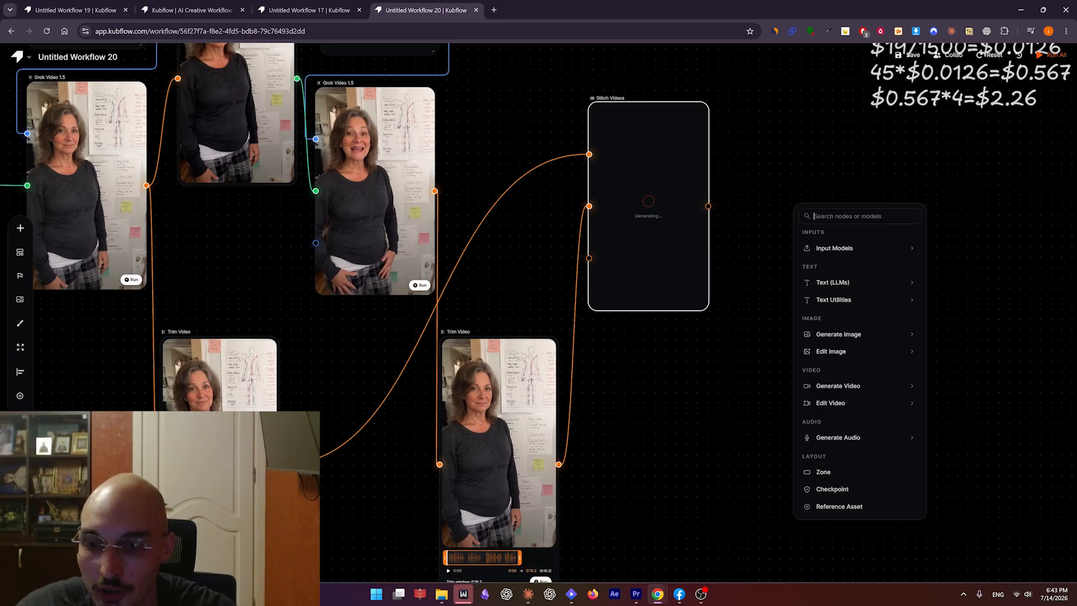
pyautogui.write('subt')
pyautogui.click(828, 238)
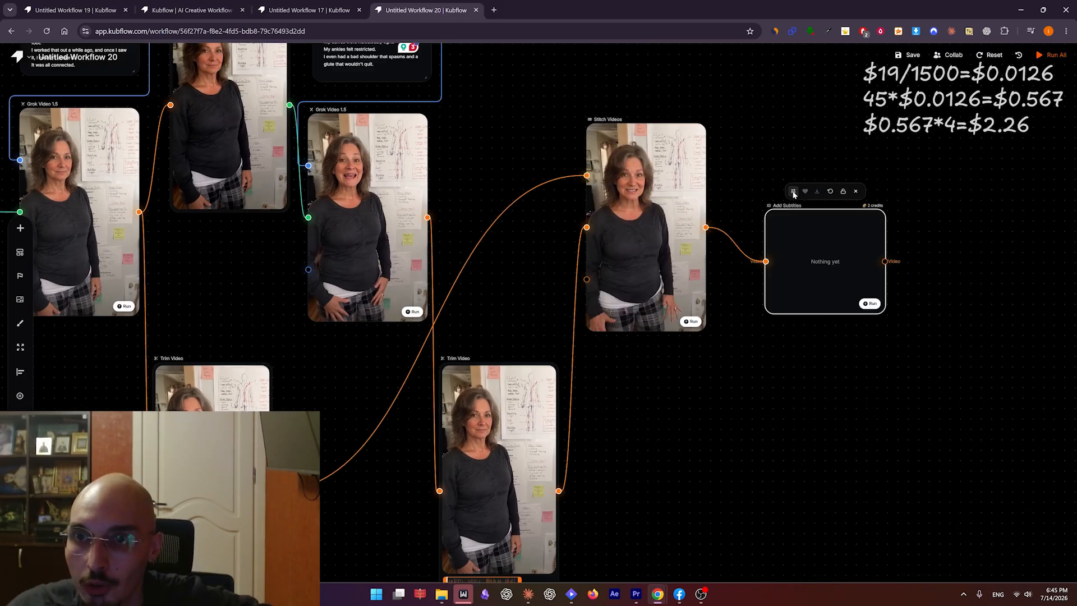
# Set the Add Subtitles animation to karaoke and the font size to 32.
pyautogui.click(793, 192)
pyautogui.click(881, 217)
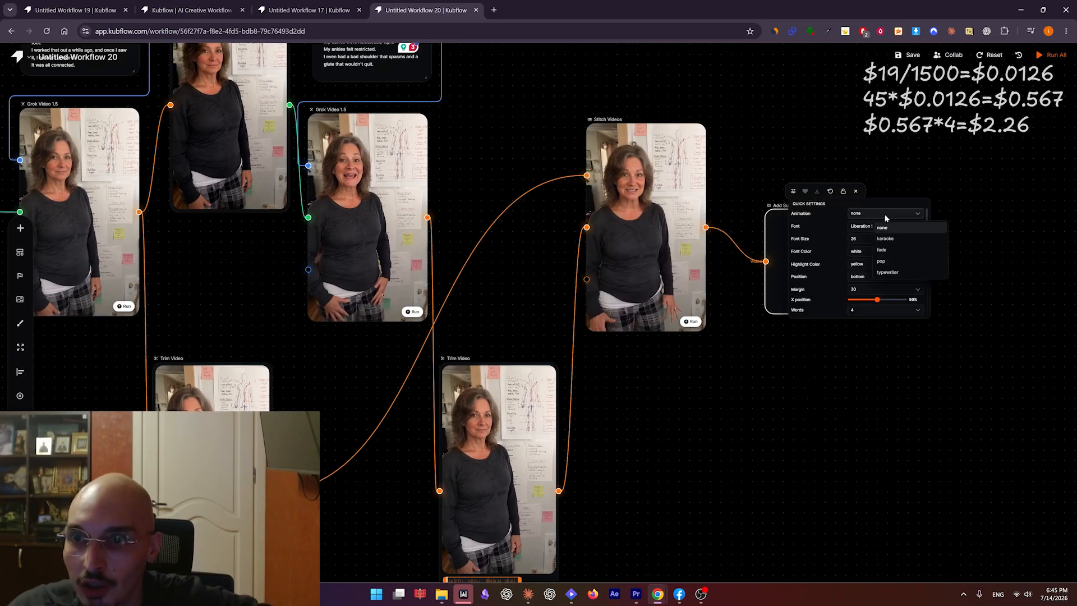
pyautogui.click(898, 229)
pyautogui.click(883, 215)
pyautogui.click(895, 238)
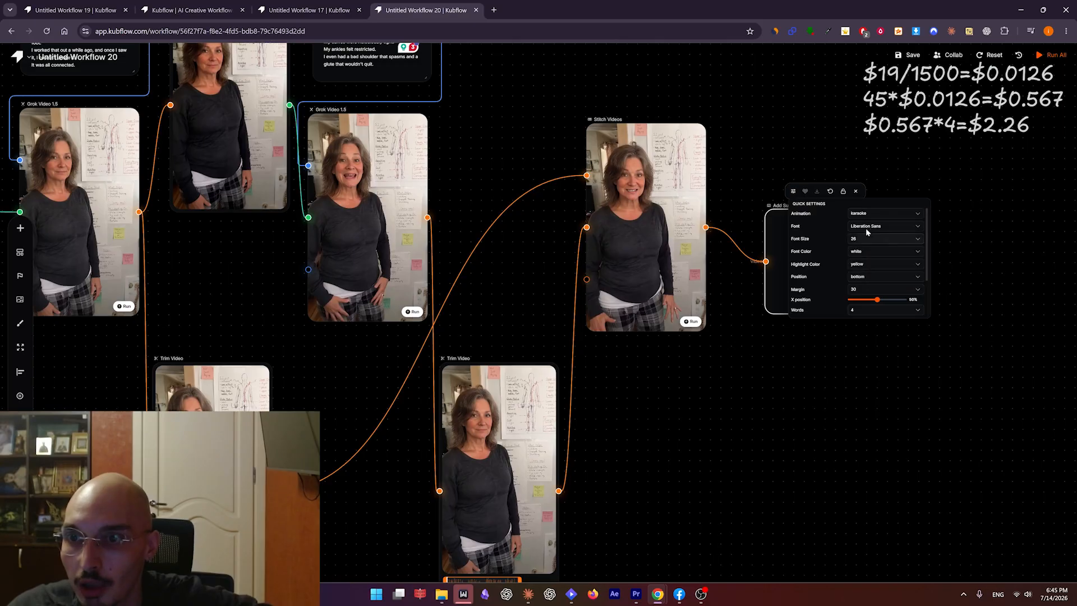
pyautogui.click(873, 228)
pyautogui.click(869, 230)
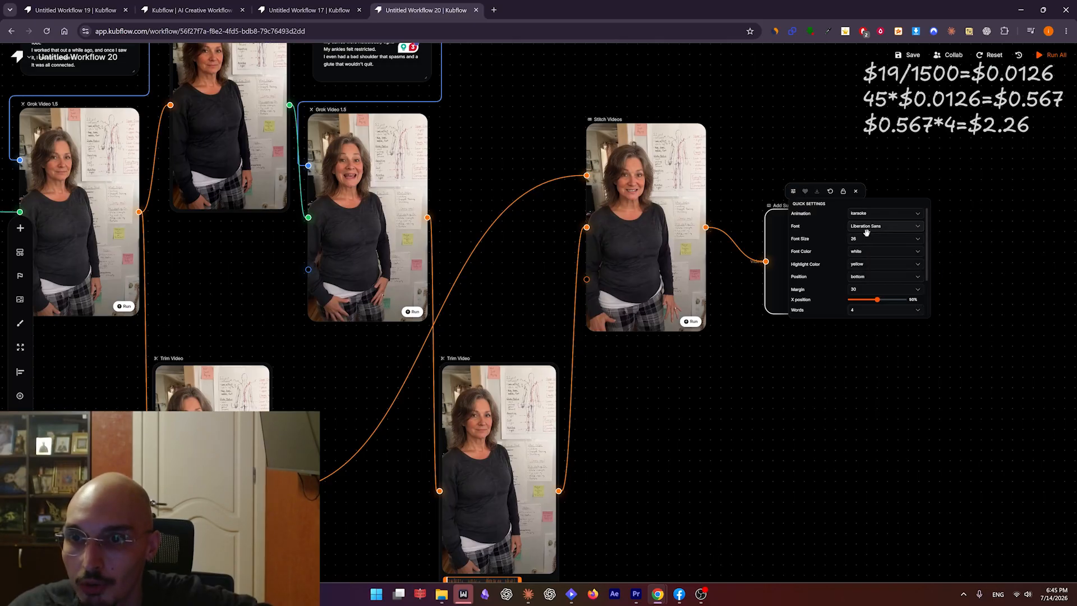
pyautogui.click(909, 239)
pyautogui.click(886, 286)
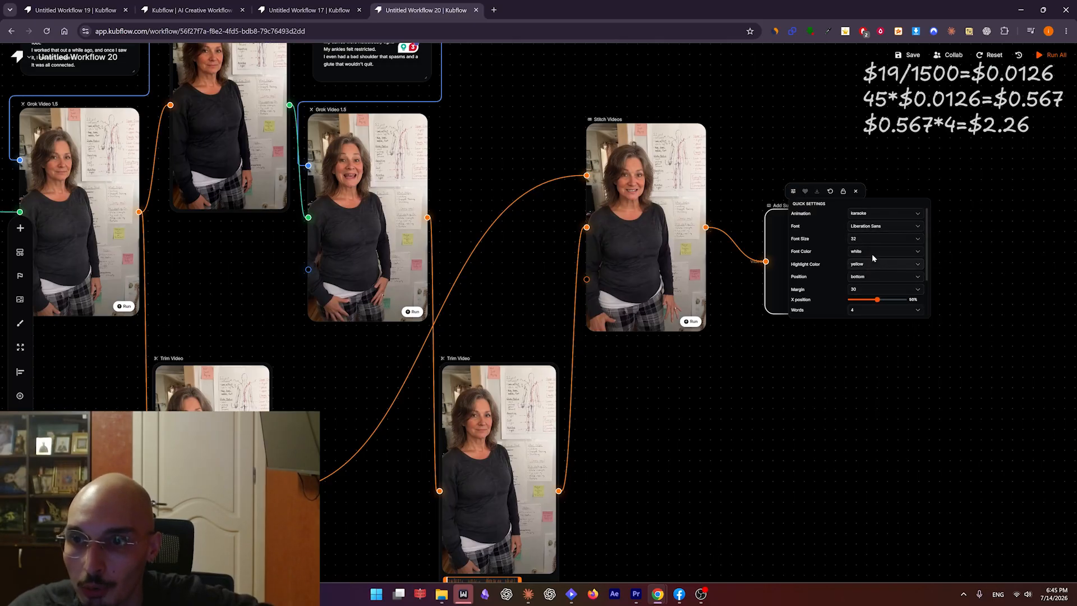
# Review the remaining subtitle options, then generate the subtitled video and play it.
pyautogui.scroll(-1, 833, 254)
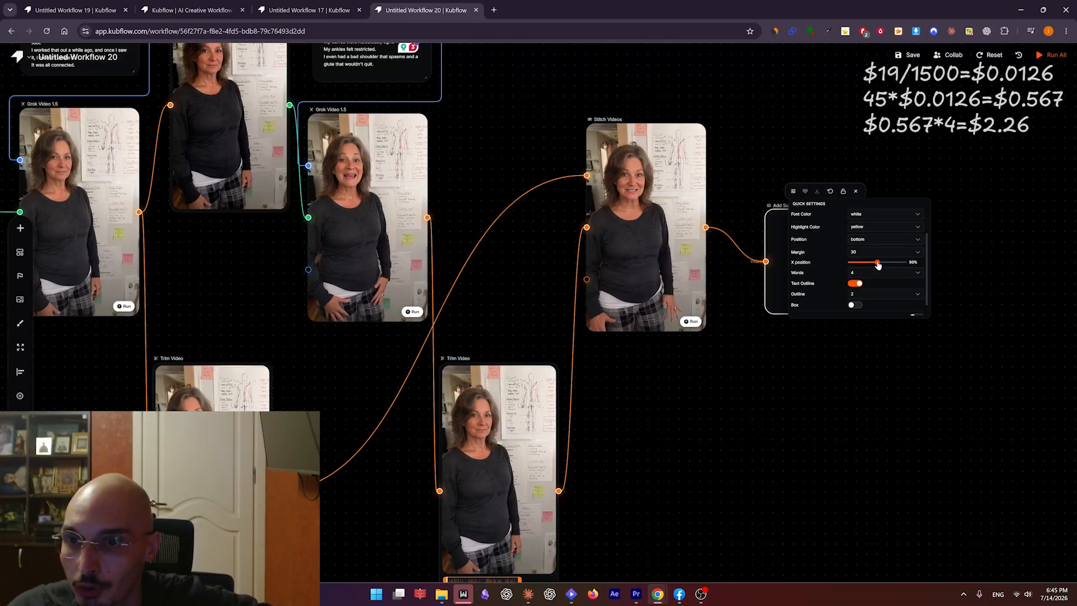
pyautogui.scroll(-1, 864, 249)
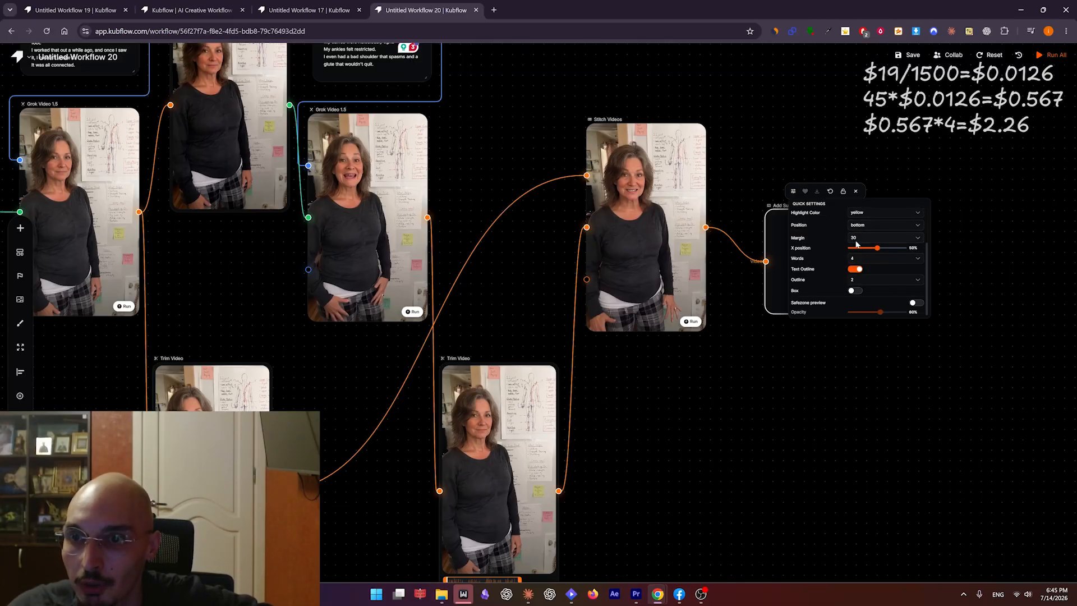
pyautogui.scroll(1, 863, 279)
pyautogui.click(784, 249)
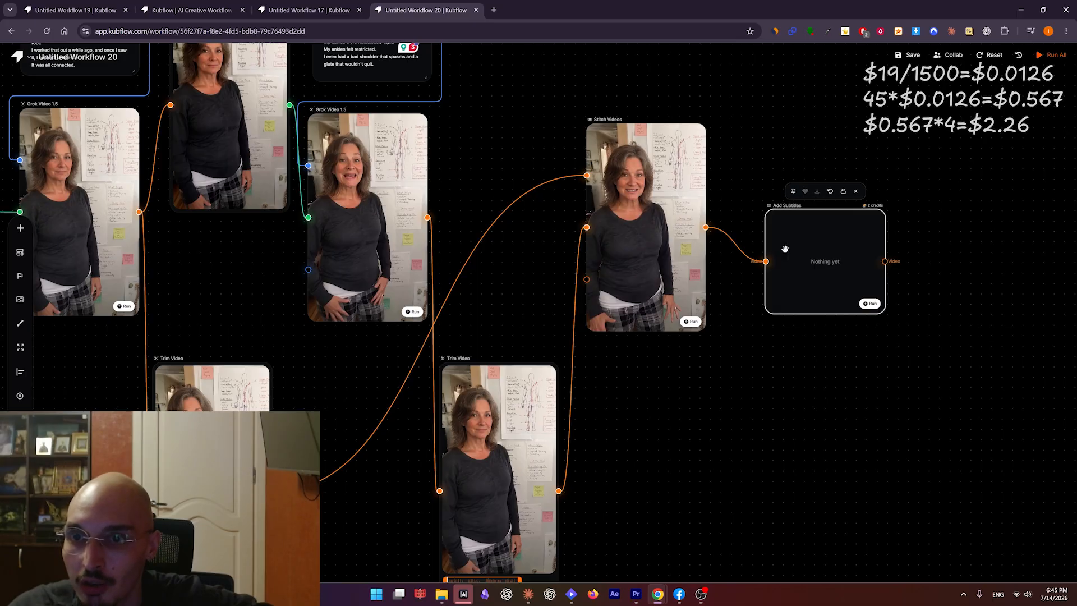
pyautogui.click(869, 306)
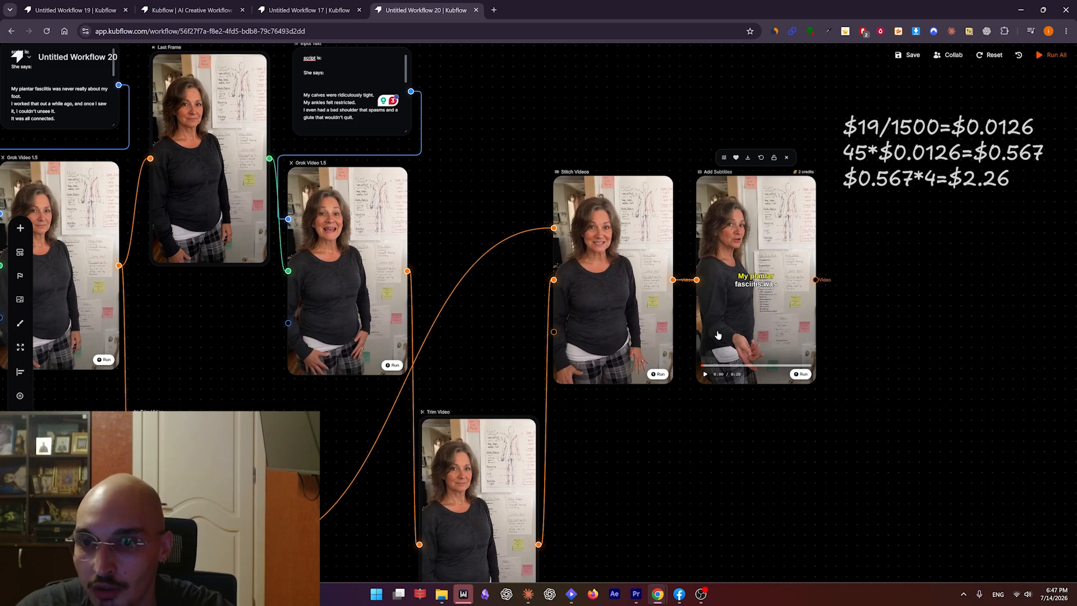
pyautogui.click(706, 374)
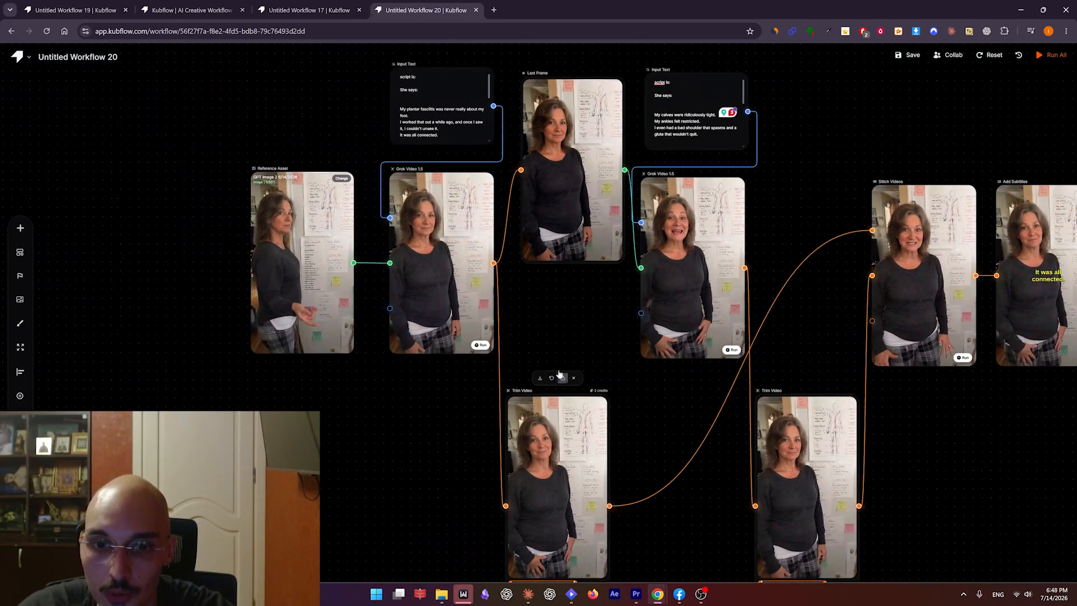
# Tidy the node layout by shifting the first Trim Video node right, raising the Last Frame node and realigning the second Grok video.
pyautogui.moveTo(595, 429); pyautogui.dragTo(614, 427)
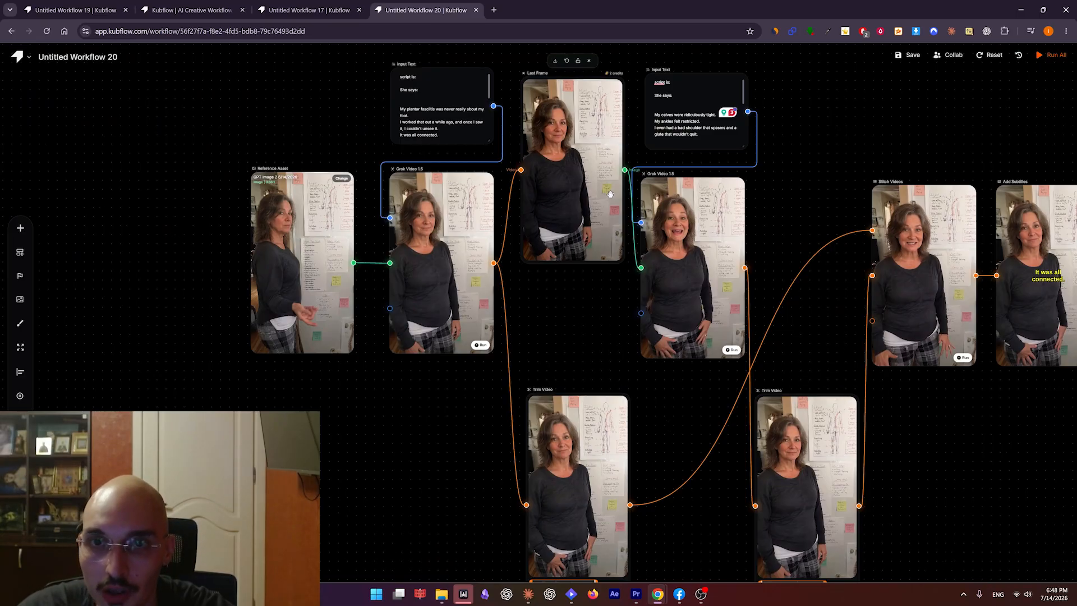
pyautogui.moveTo(643, 215); pyautogui.dragTo(628, 256)
pyautogui.moveTo(571, 224); pyautogui.dragTo(572, 201)
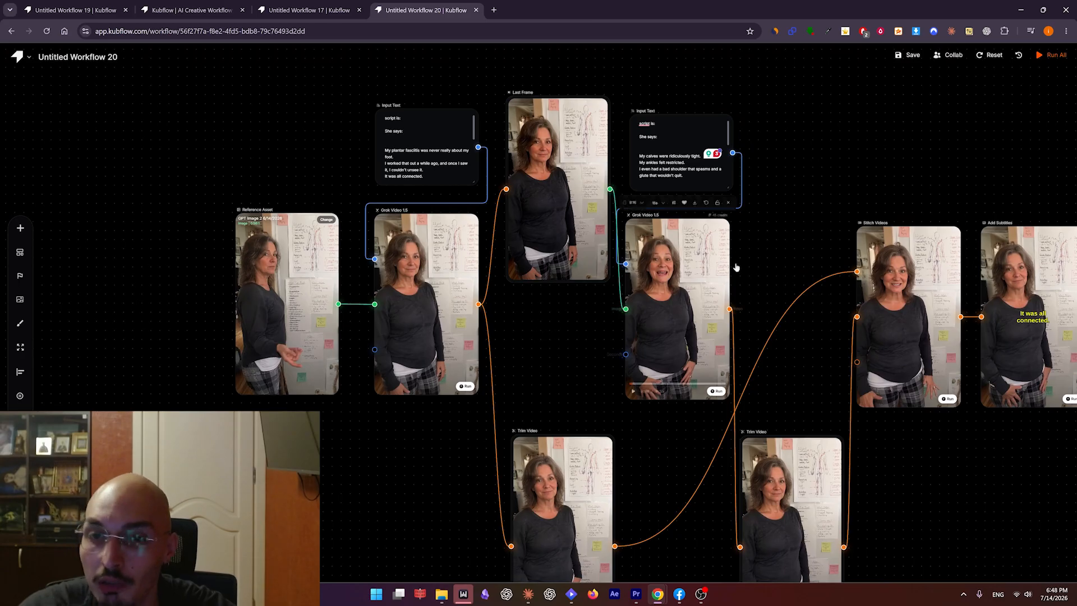
pyautogui.moveTo(744, 90); pyautogui.dragTo(613, 285)
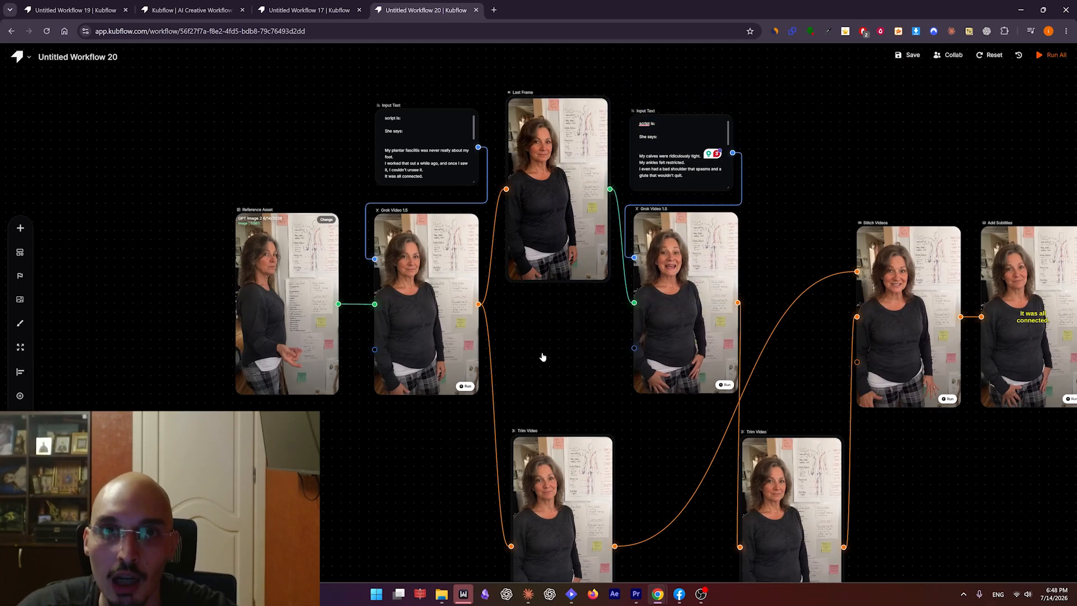
pyautogui.scroll(-1, 361, 433)
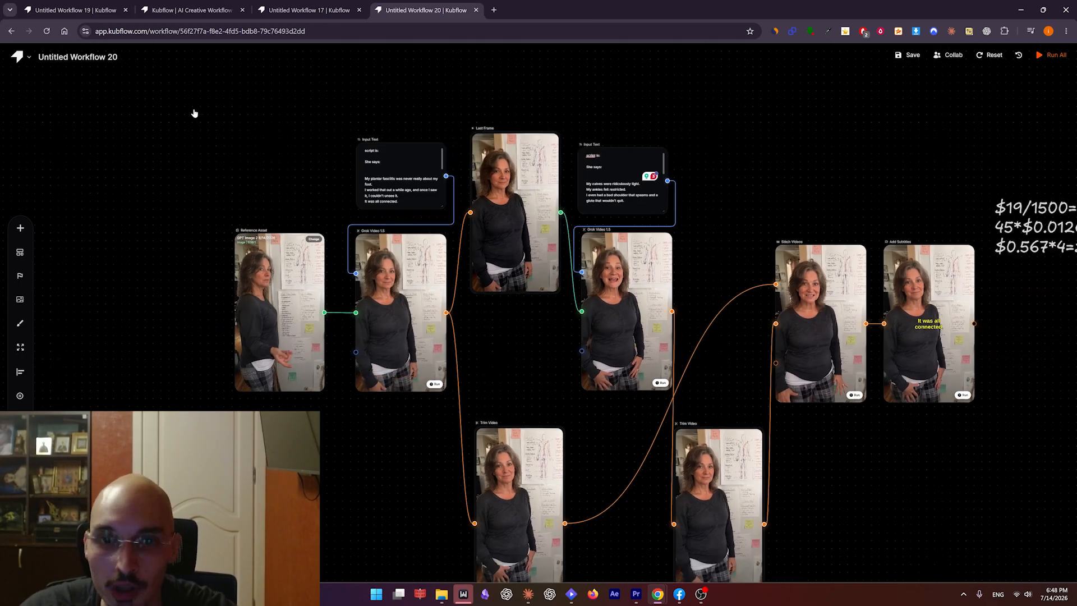
# Copy all ten nodes of the workflow, from Reference Asset to Add Subtitles, and paste the duplicate below the original.
pyautogui.moveTo(192, 113); pyautogui.dragTo(920, 488)
pyautogui.moveTo(673, 509); pyautogui.dragTo(574, 340)
pyautogui.scroll(-2, 575, 339)
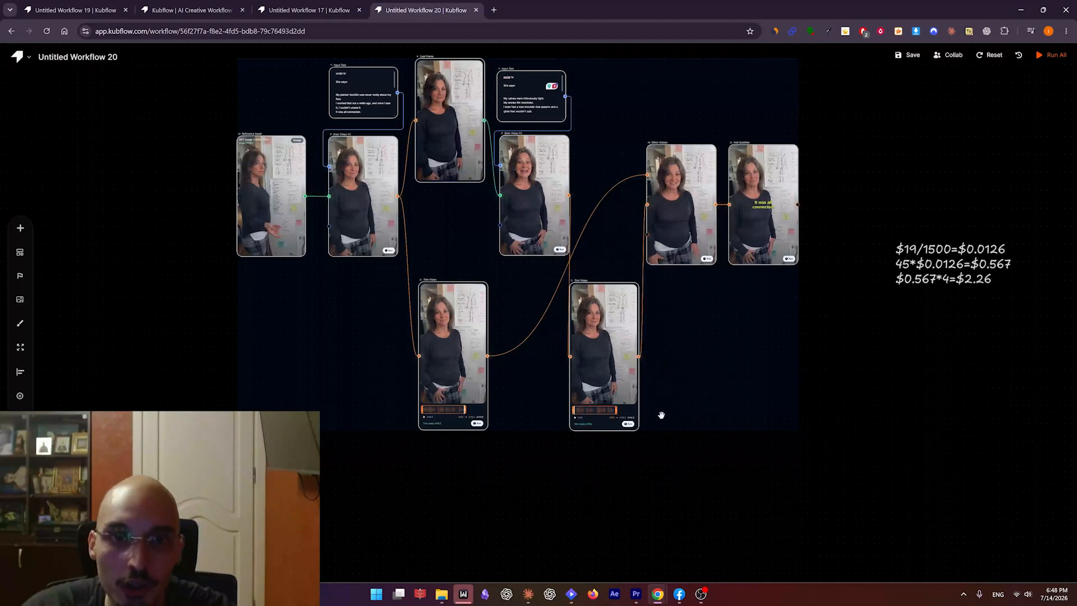
pyautogui.moveTo(487, 491); pyautogui.dragTo(606, 315)
pyautogui.hotkey('ctrl', 'c')
pyautogui.hotkey('ctrl', 'v')
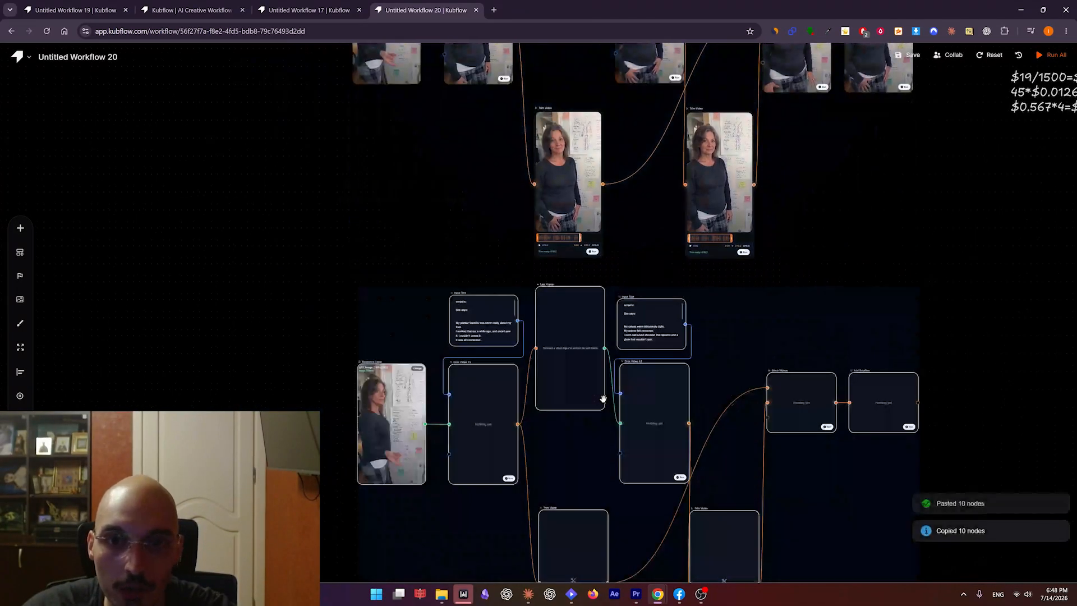
pyautogui.moveTo(561, 371); pyautogui.dragTo(570, 448)
pyautogui.click(310, 325)
# Review the original workflow from the reference image to the subtitled video, highlighting the spoken lines in the first Input Text node.
pyautogui.moveTo(391, 410); pyautogui.dragTo(376, 207)
pyautogui.moveTo(409, 157); pyautogui.dragTo(476, 482)
pyautogui.moveTo(497, 299); pyautogui.dragTo(509, 414)
pyautogui.scroll(5, 442, 163)
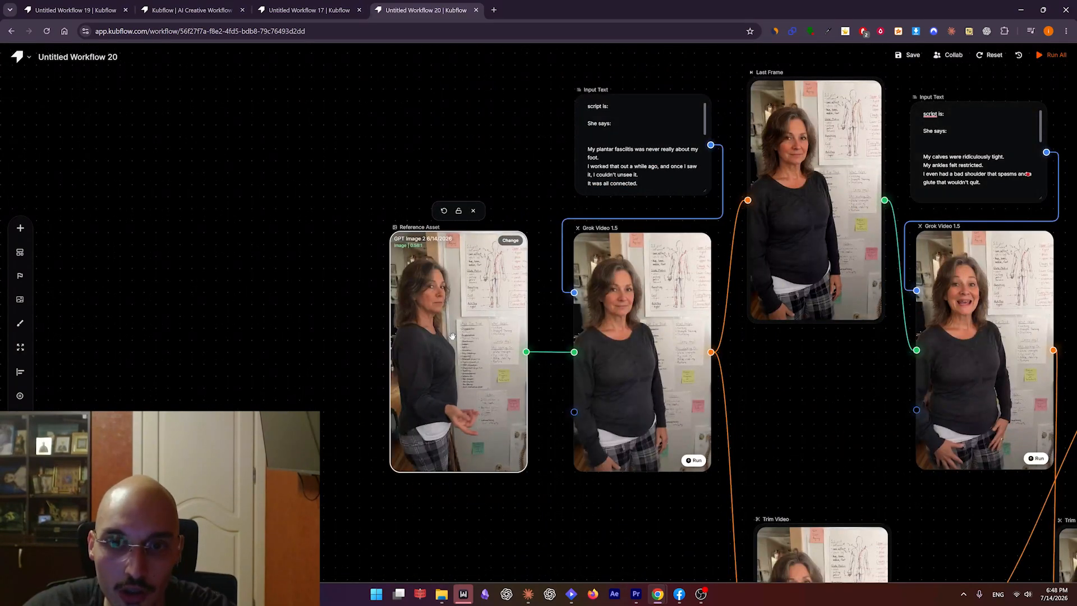
pyautogui.moveTo(608, 363); pyautogui.dragTo(464, 340)
pyautogui.scroll(-2, 522, 332)
pyautogui.moveTo(623, 344); pyautogui.dragTo(481, 289)
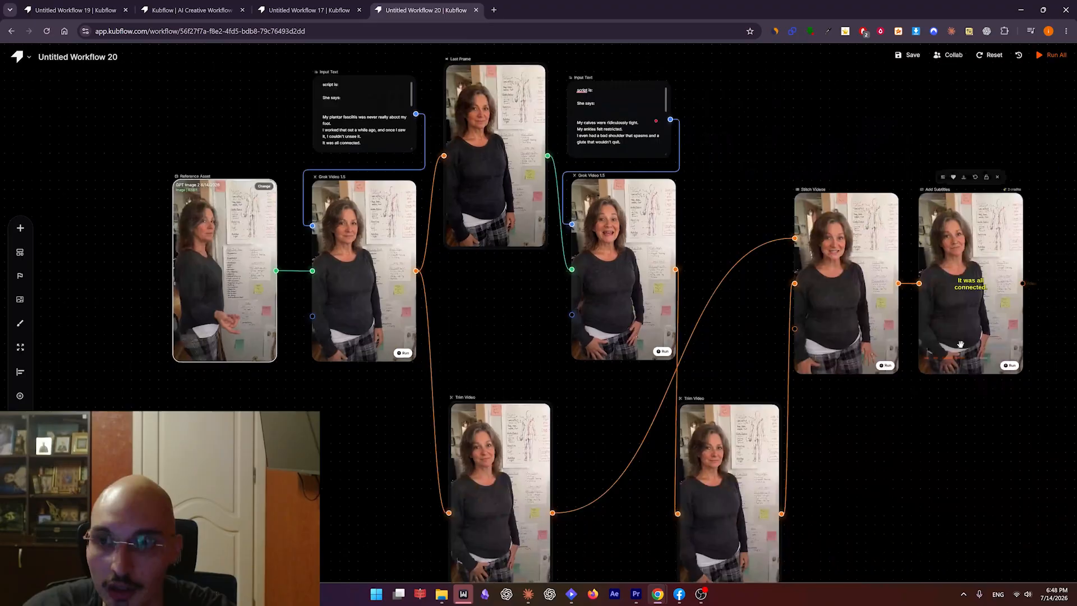
pyautogui.moveTo(961, 344); pyautogui.dragTo(1076, 443)
pyautogui.moveTo(484, 216); pyautogui.dragTo(523, 241)
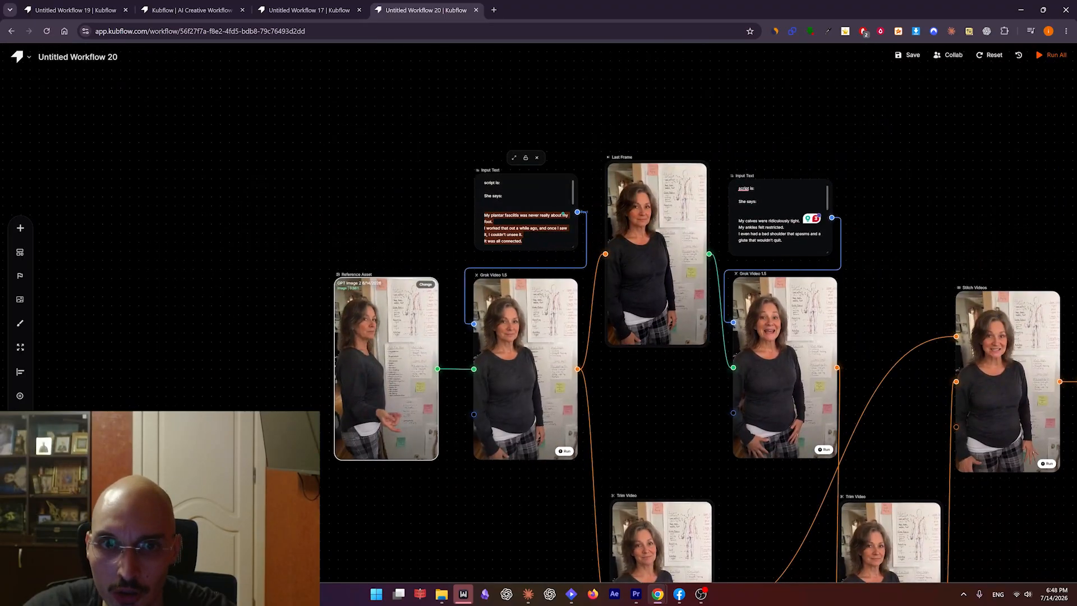
pyautogui.moveTo(898, 318); pyautogui.dragTo(687, 260)
pyautogui.click(671, 264)
pyautogui.scroll(-2, 696, 258)
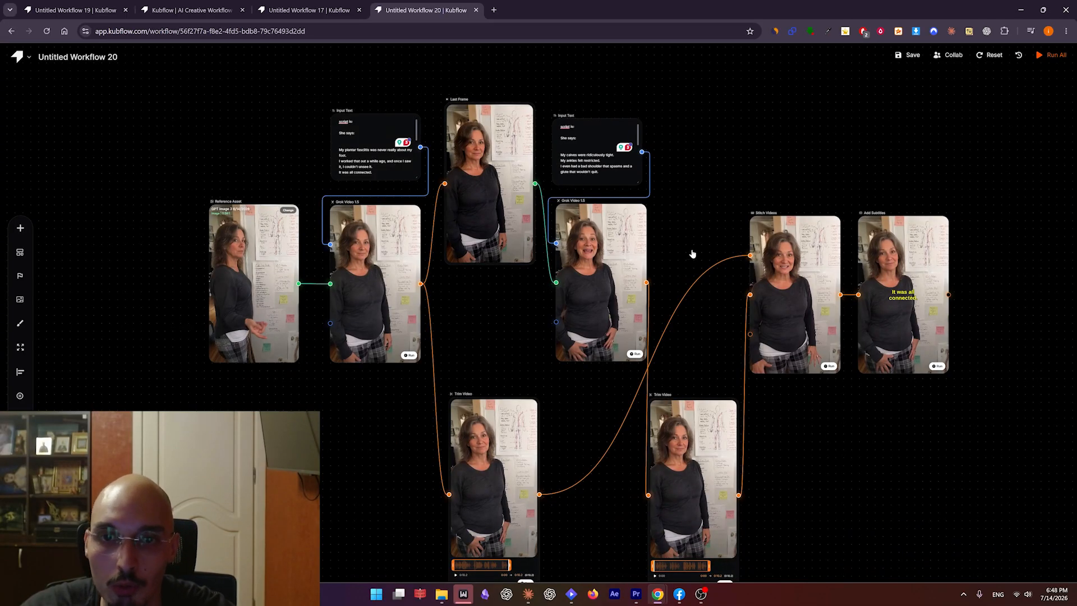
# Select the complete original node chain, including both Trim Video nodes, Stitch Videos and Add Subtitles.
pyautogui.moveTo(211, 91); pyautogui.dragTo(955, 537)
pyautogui.moveTo(954, 537); pyautogui.dragTo(327, 182)
pyautogui.moveTo(142, 85); pyautogui.dragTo(142, 84)
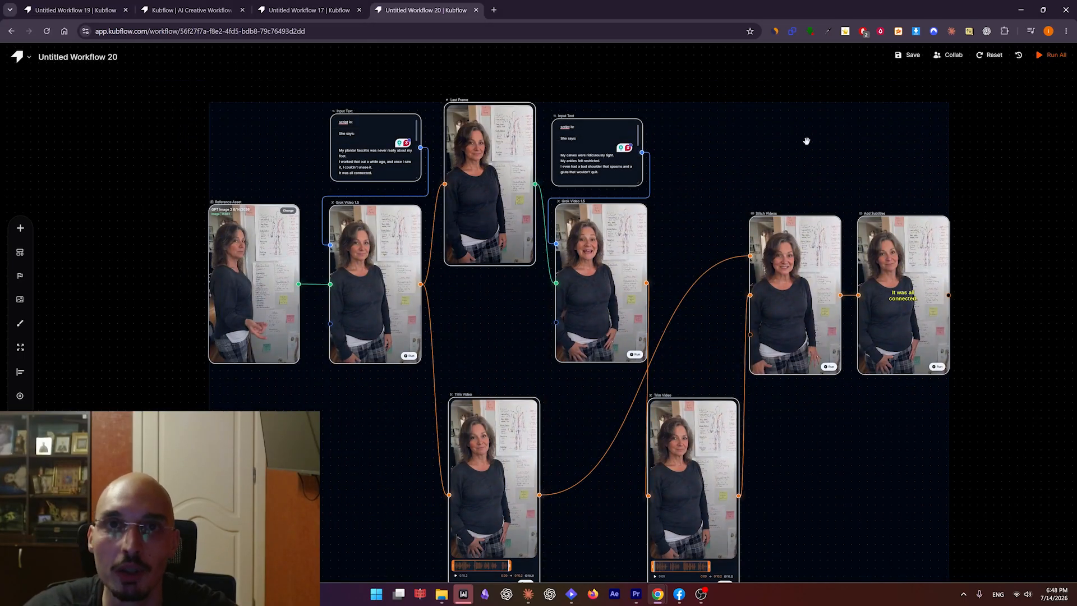
pyautogui.moveTo(737, 133); pyautogui.dragTo(740, 138)
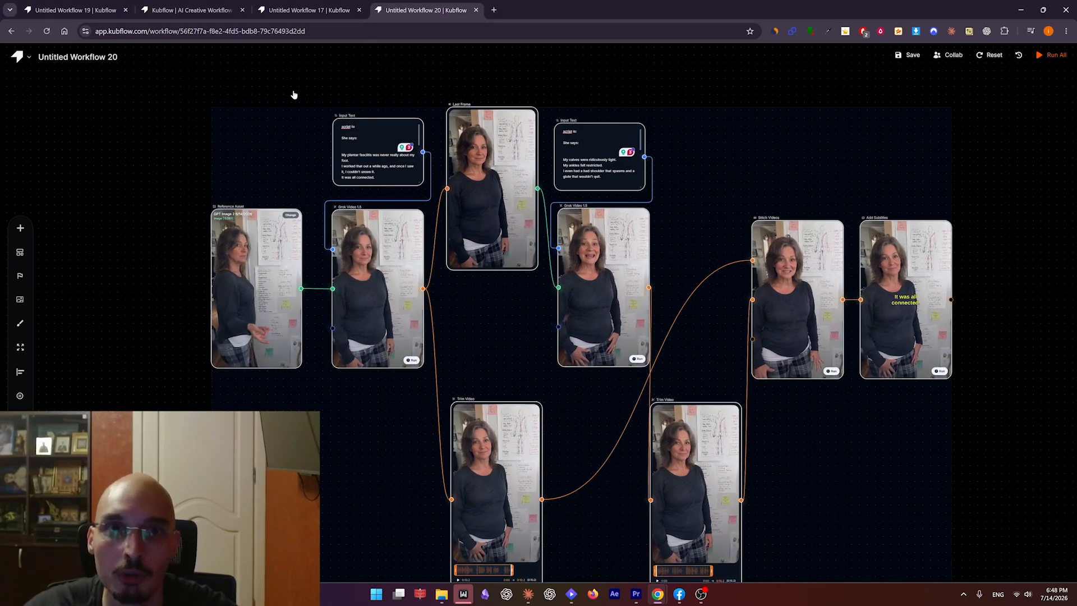
pyautogui.click(190, 81)
pyautogui.moveTo(171, 83); pyautogui.dragTo(937, 533)
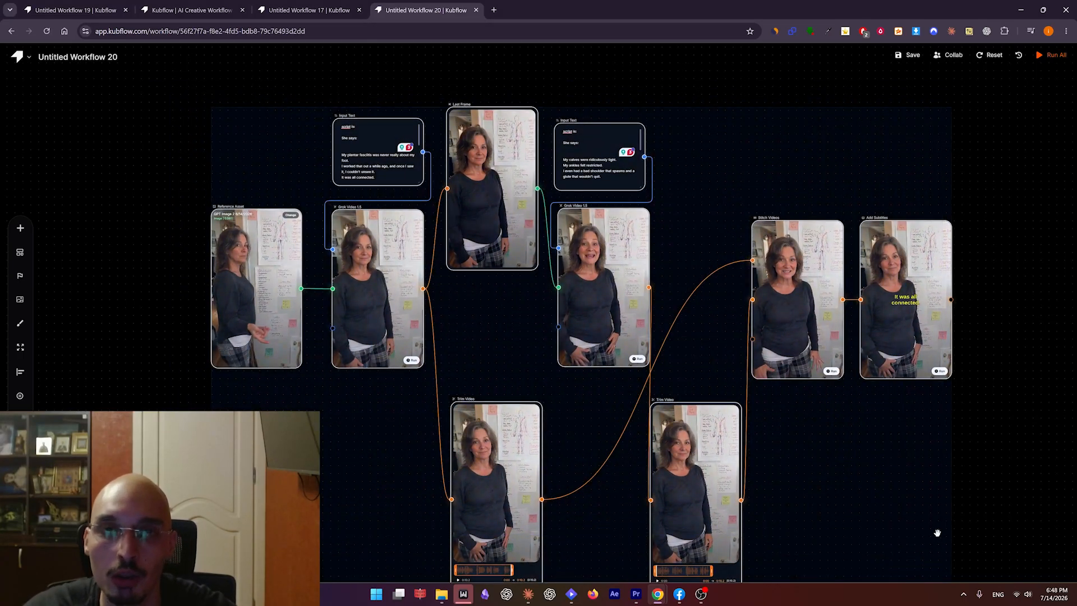